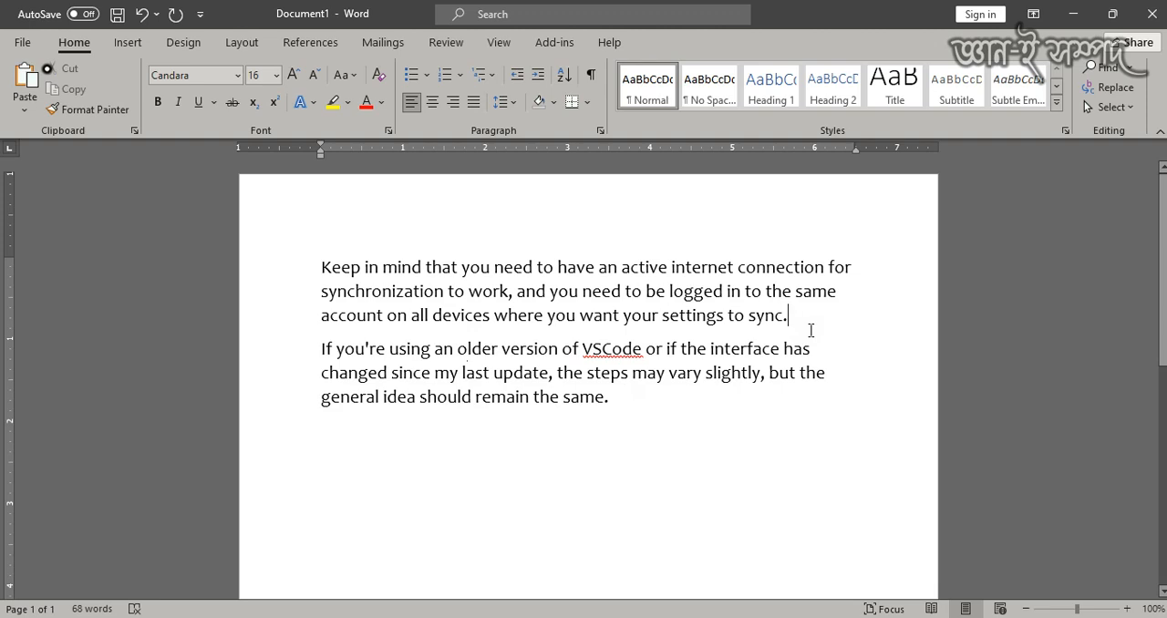
# - Insert the heading line "Page setup in two columns" above the first paragraph
pyautogui.click(321, 267)
pyautogui.press('Return')
pyautogui.click(492, 278)
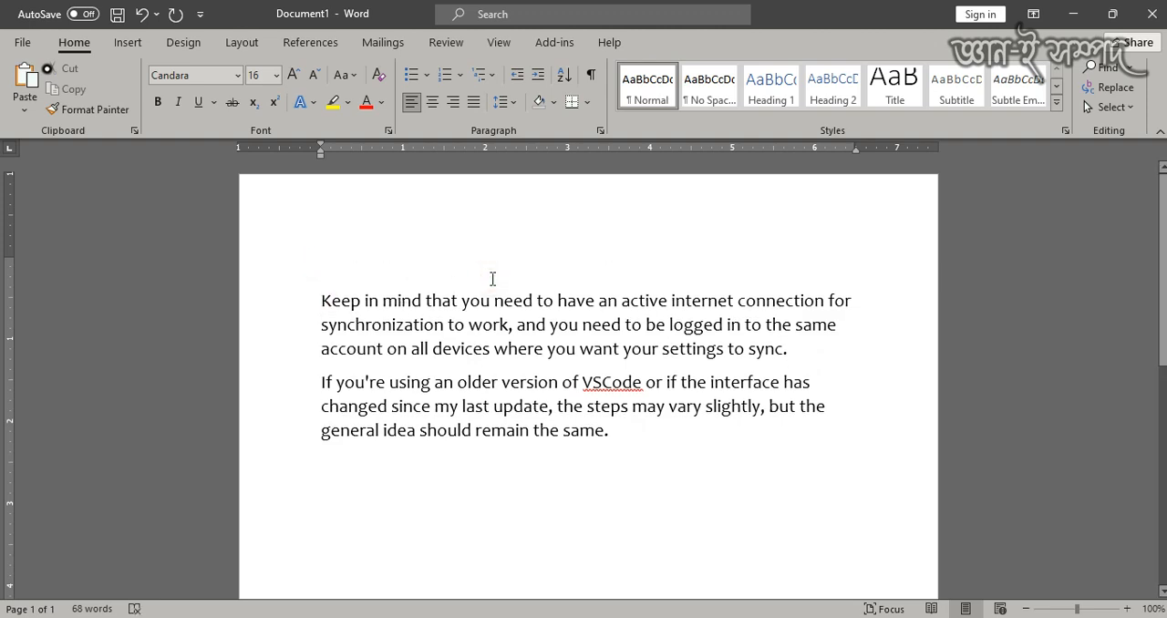
pyautogui.write('ড়')
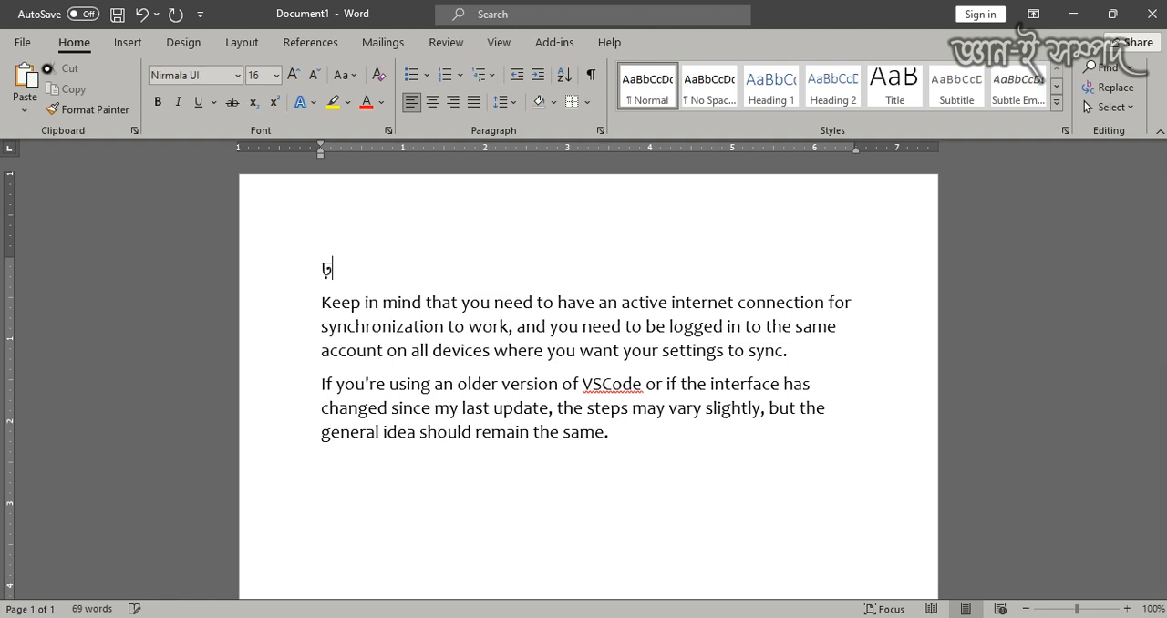
pyautogui.press('BackSpace')
pyautogui.write('Page setup in two')
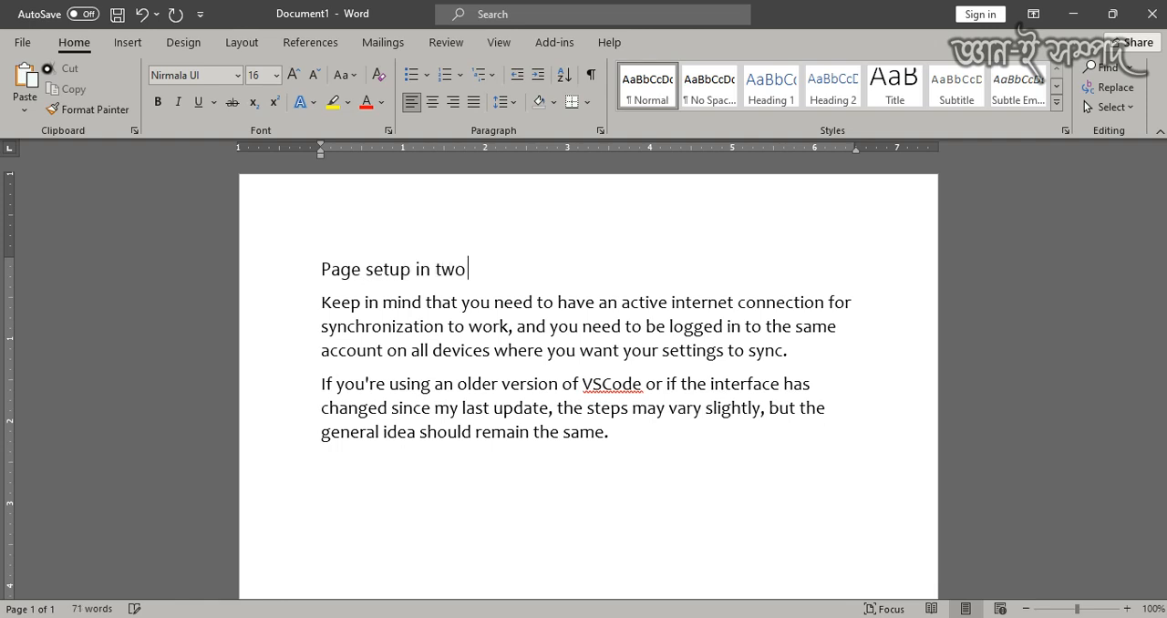
pyautogui.write(' columns')
# - Make the heading "Page setup in two columns" bold
pyautogui.tripleClick(492, 278)
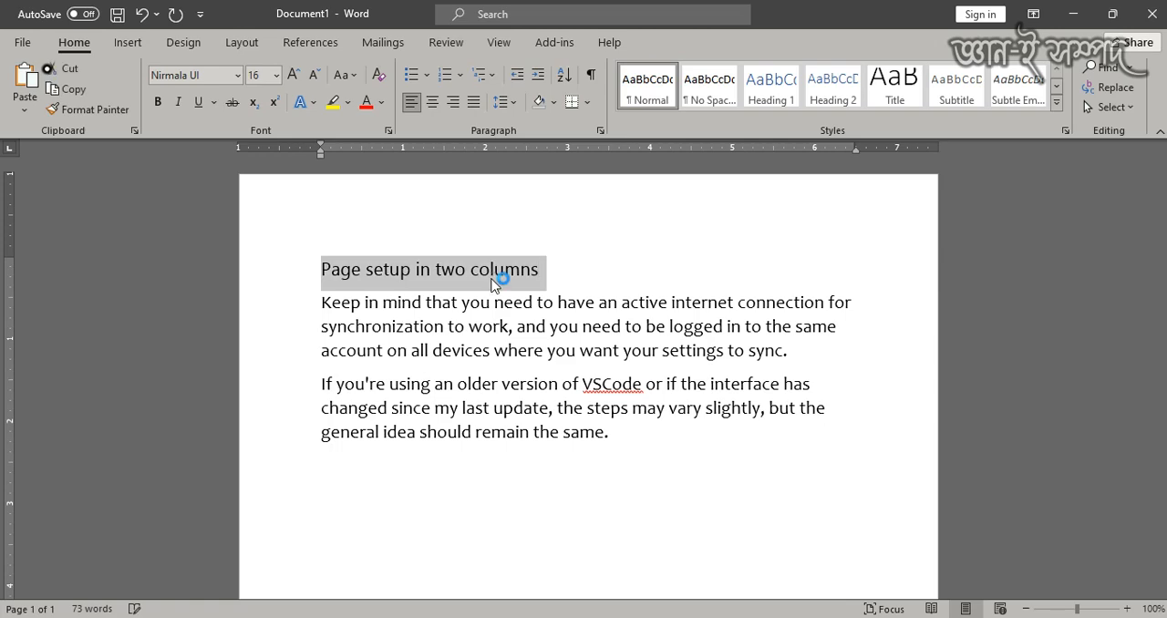
pyautogui.hotkey('ctrl', 'b')
pyautogui.click(526, 343)
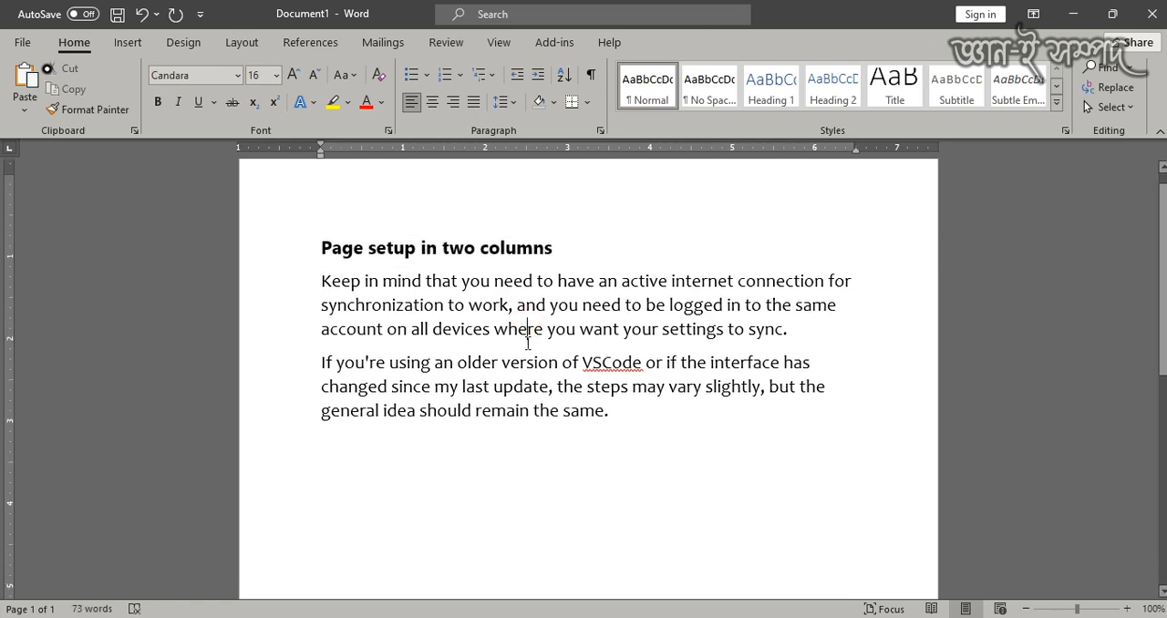
pyautogui.scroll(-5, 524, 338)
pyautogui.keyDown('ctrl'); pyautogui.scroll(-2, 521, 342); pyautogui.keyUp('ctrl')
pyautogui.keyDown('ctrl'); pyautogui.scroll(-3, 521, 342); pyautogui.keyUp('ctrl')
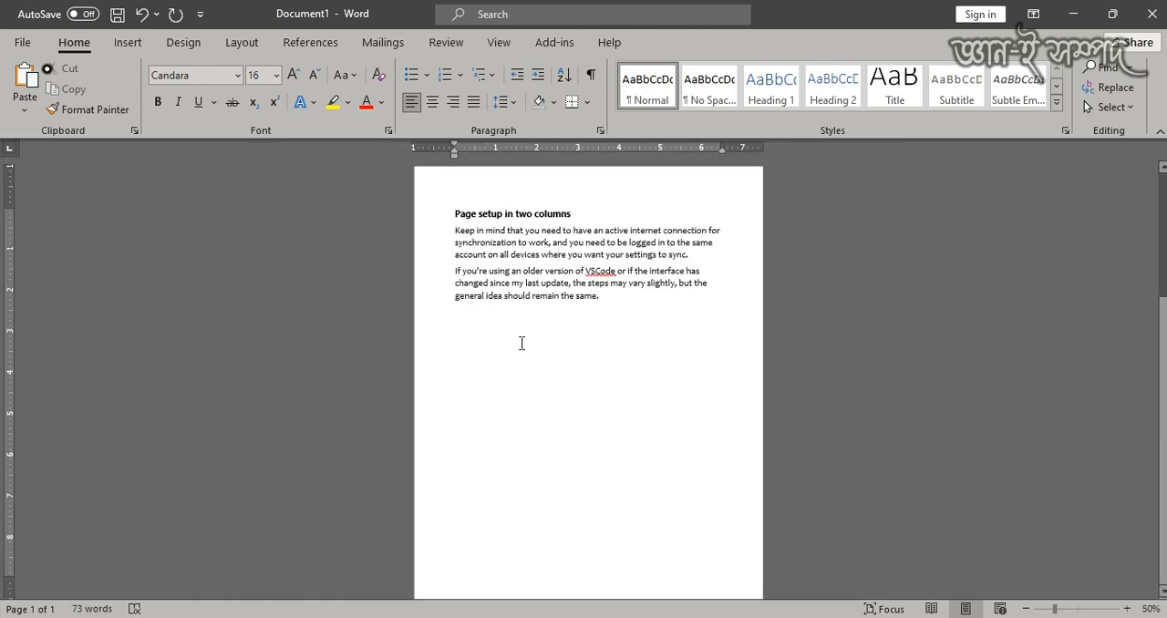
pyautogui.keyDown('ctrl'); pyautogui.scroll(5, 523, 343); pyautogui.keyUp('ctrl')
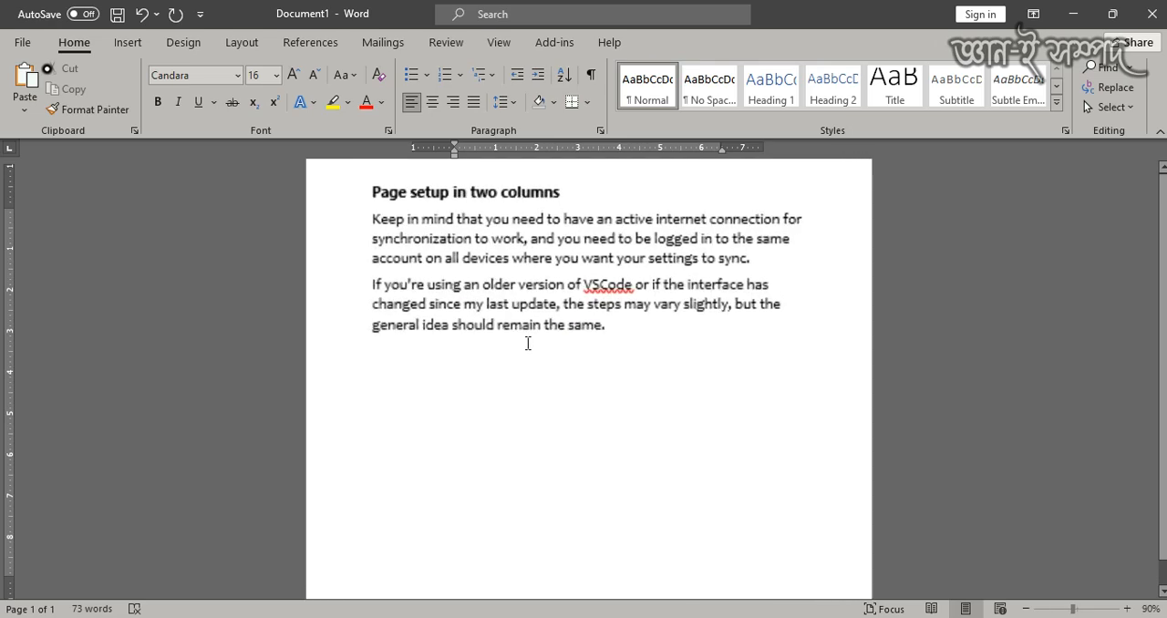
pyautogui.scroll(1, 527, 342)
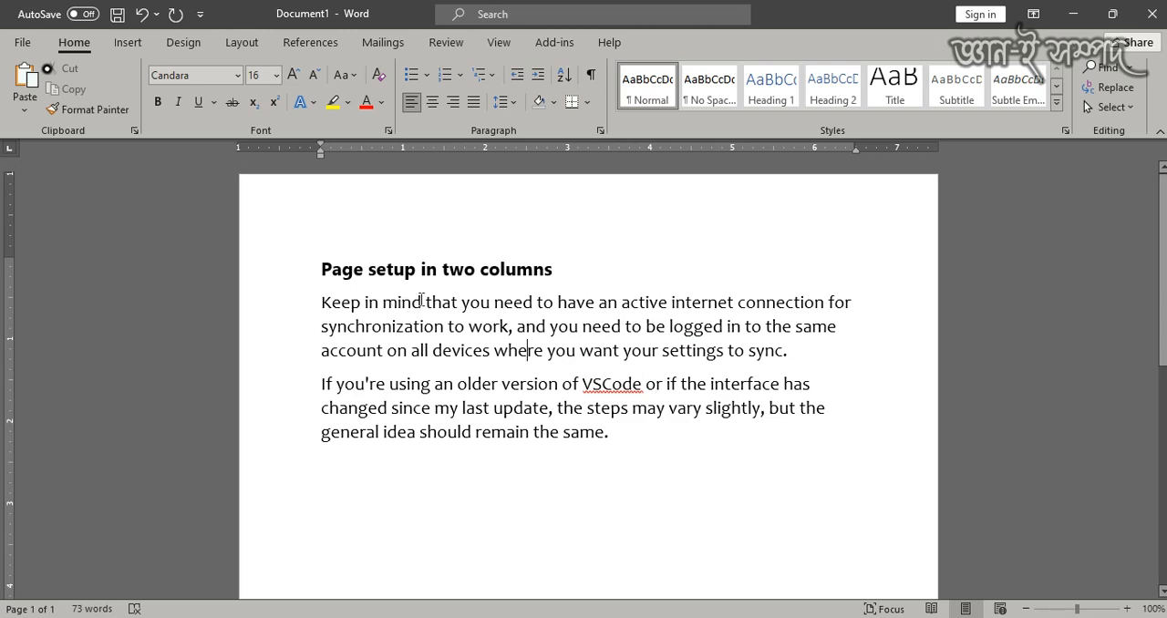
# - Check the Office account page for product and version information, and return to the document
pyautogui.click(619, 282)
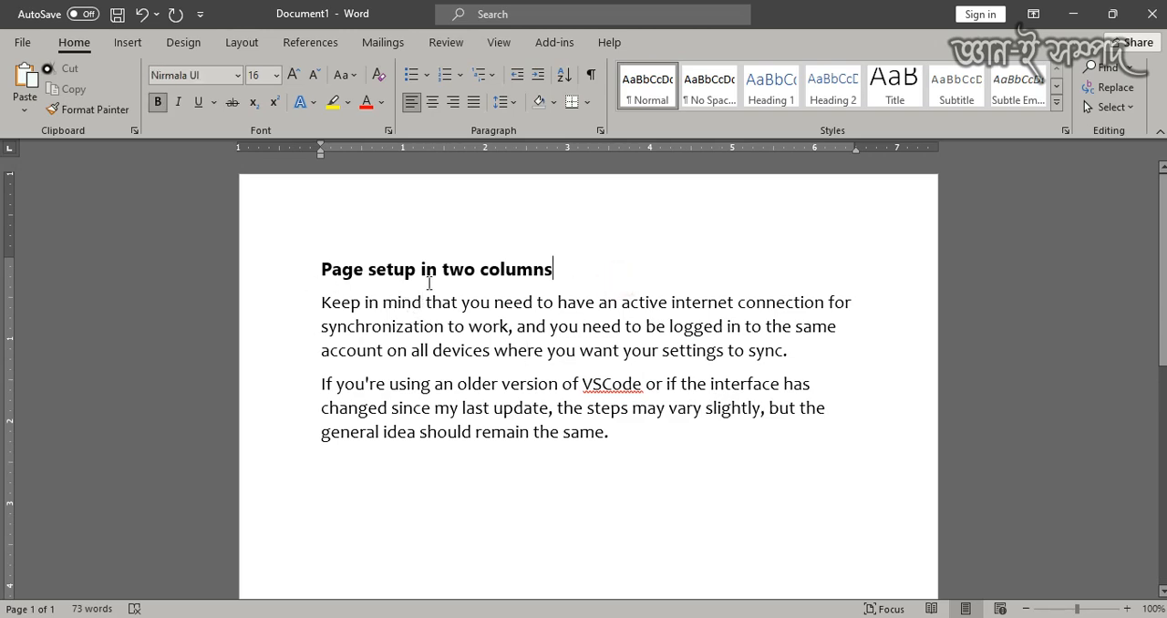
pyautogui.click(25, 43)
pyautogui.click(87, 522)
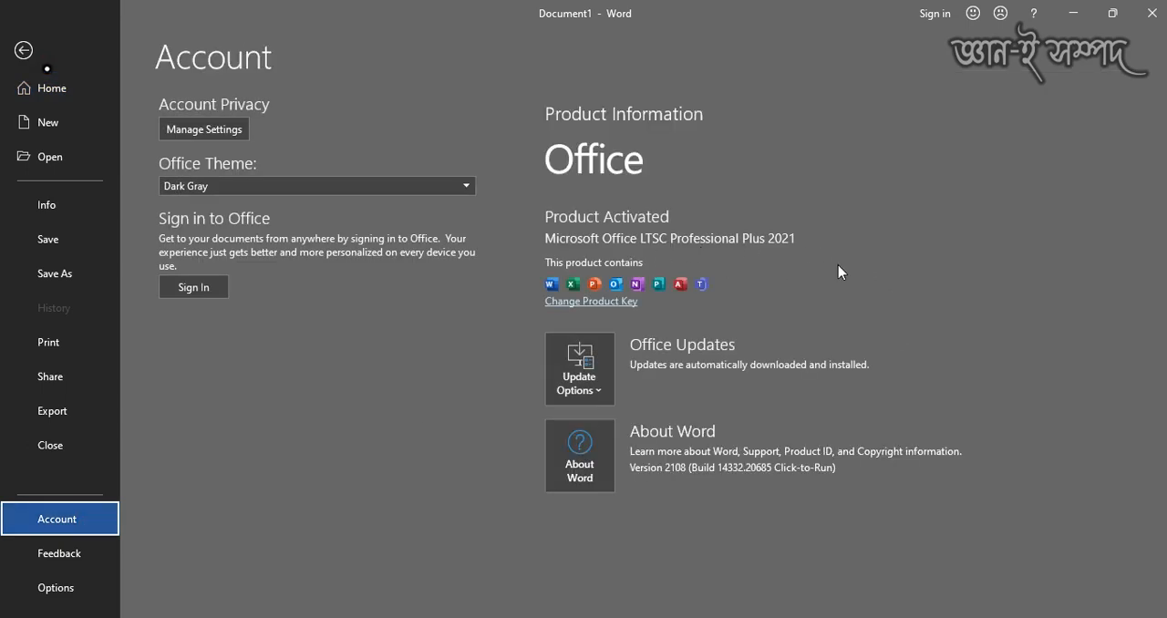
pyautogui.click(23, 50)
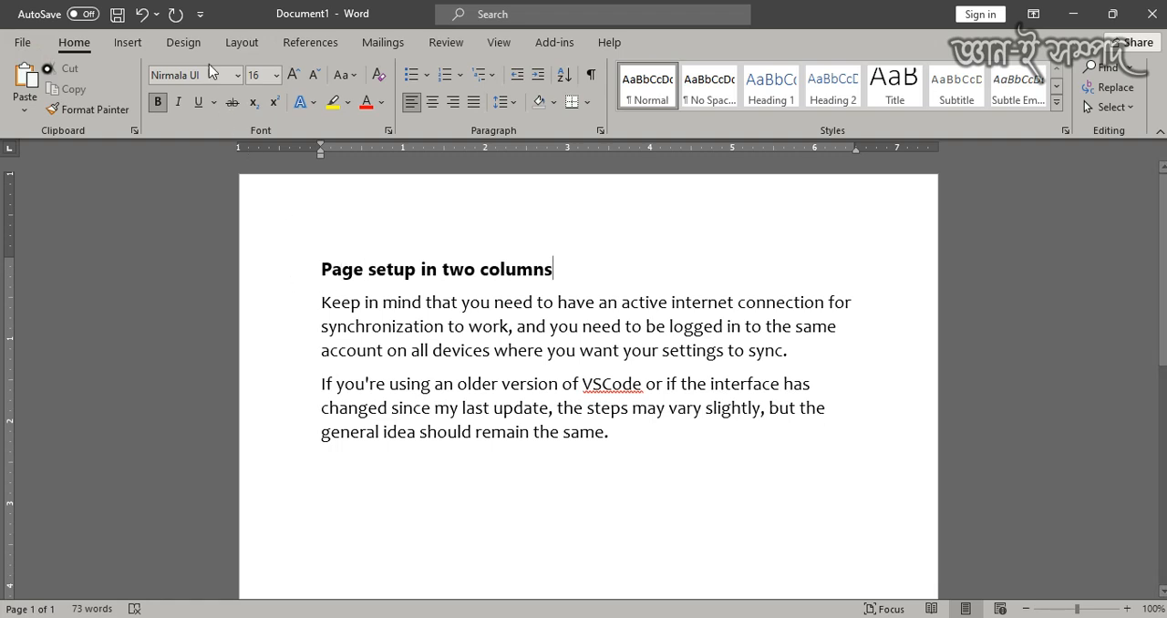
pyautogui.click(242, 42)
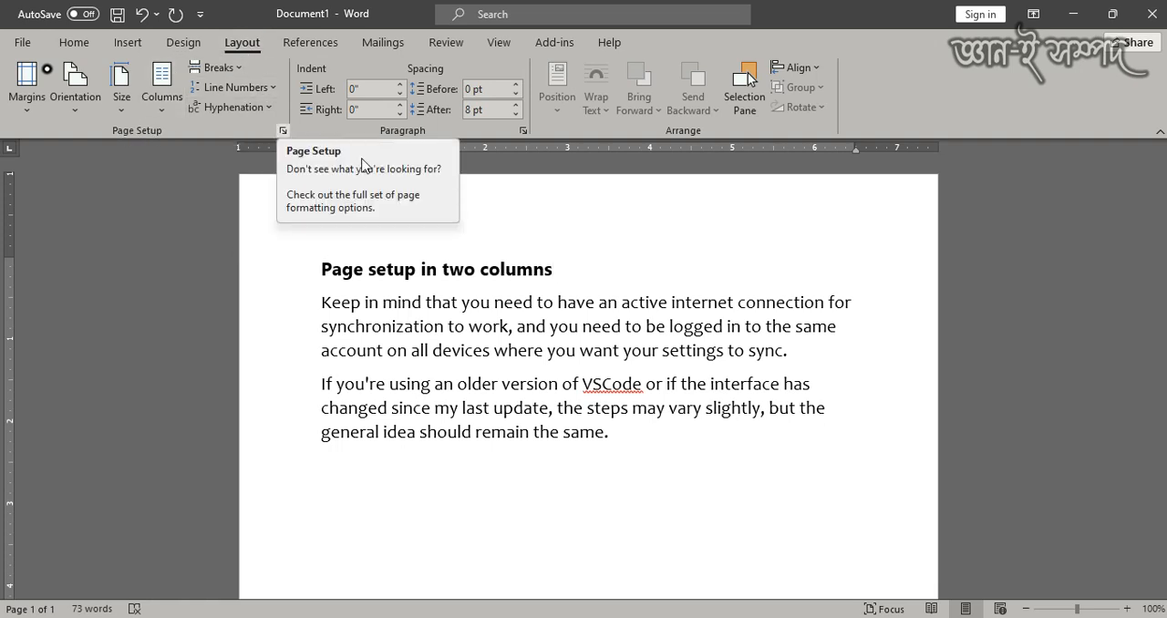
pyautogui.click(11, 293)
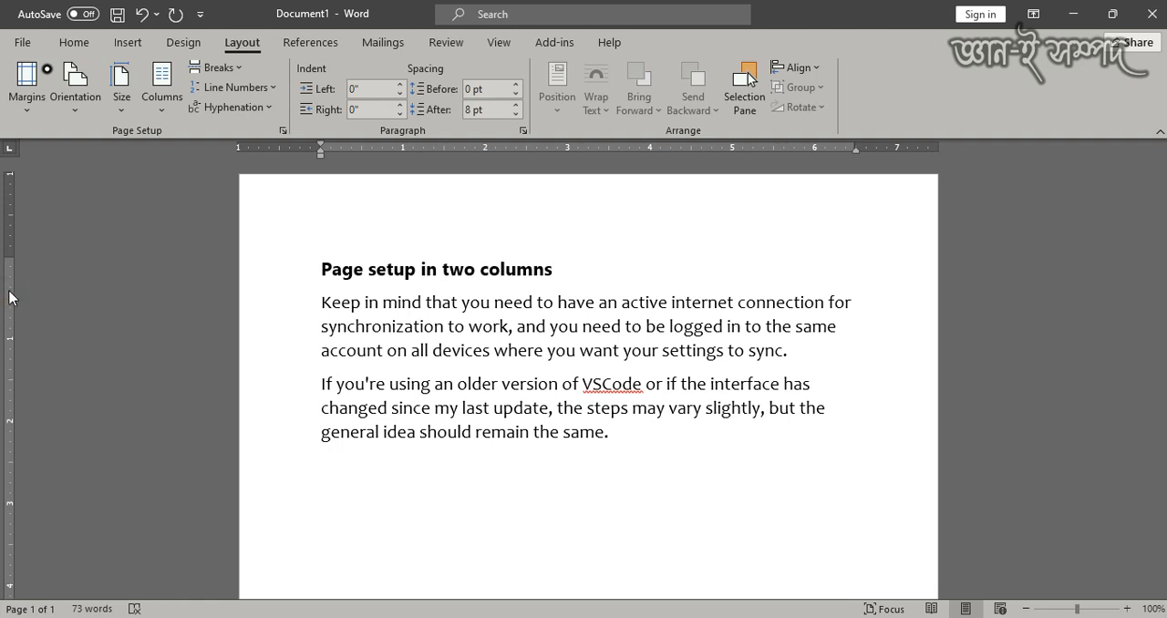
pyautogui.click(9, 247)
pyautogui.click(586, 271)
pyautogui.hotkey('alt', 'p')
pyautogui.press('s')
pyautogui.press('p')
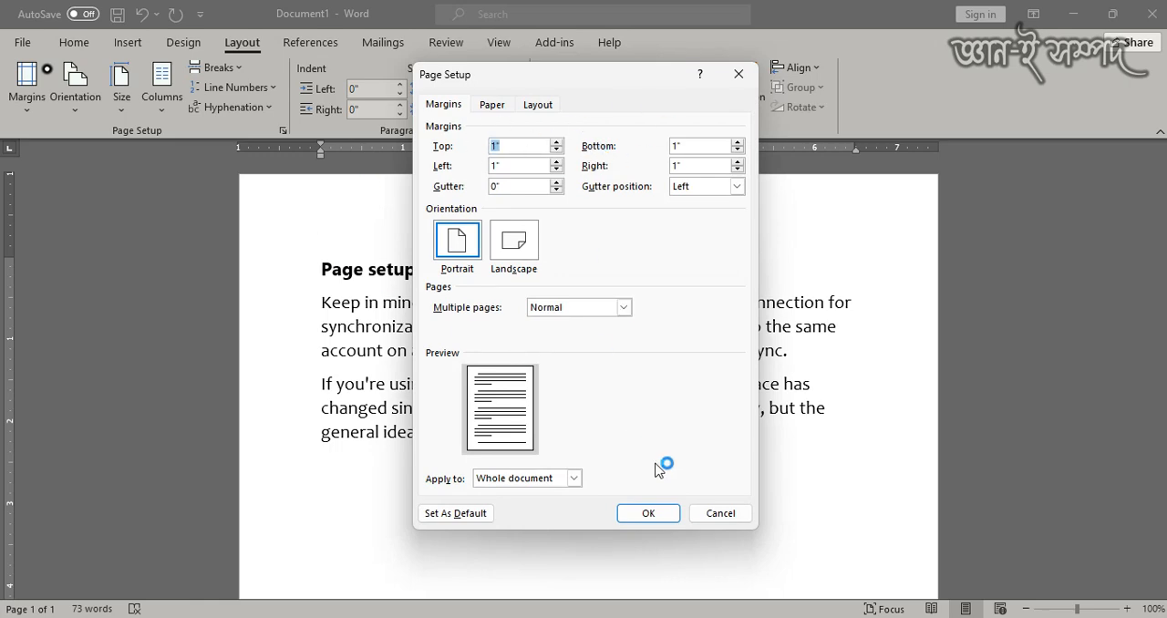
pyautogui.click(723, 513)
# - Set the paper size of the whole document to A4 in the page setup
pyautogui.click(239, 42)
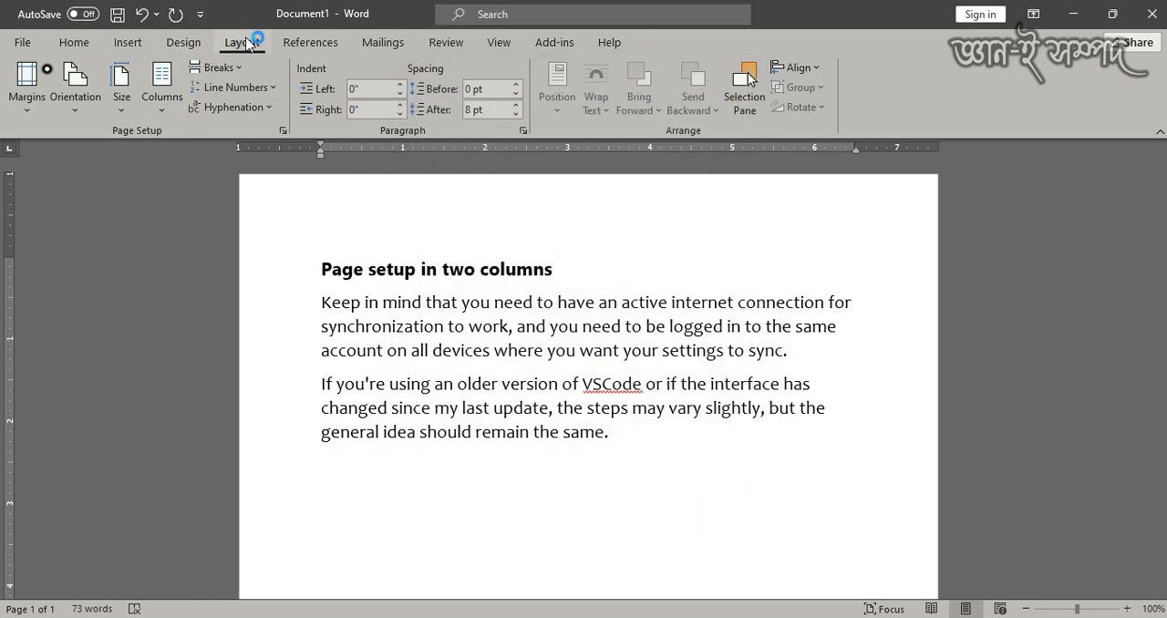
pyautogui.click(283, 131)
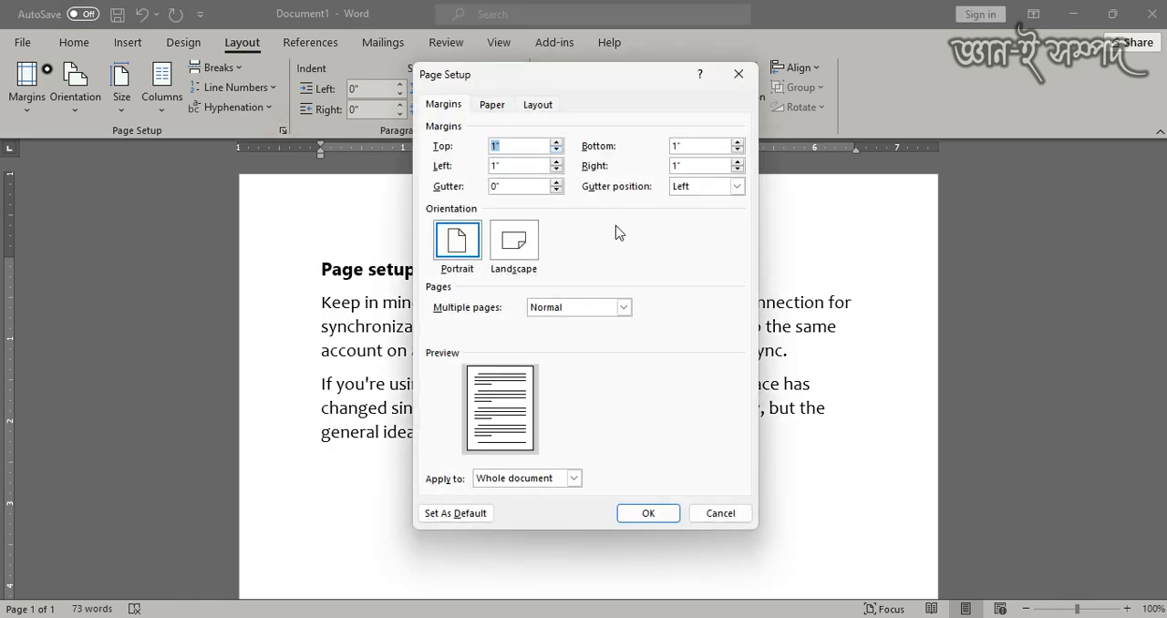
pyautogui.click(493, 105)
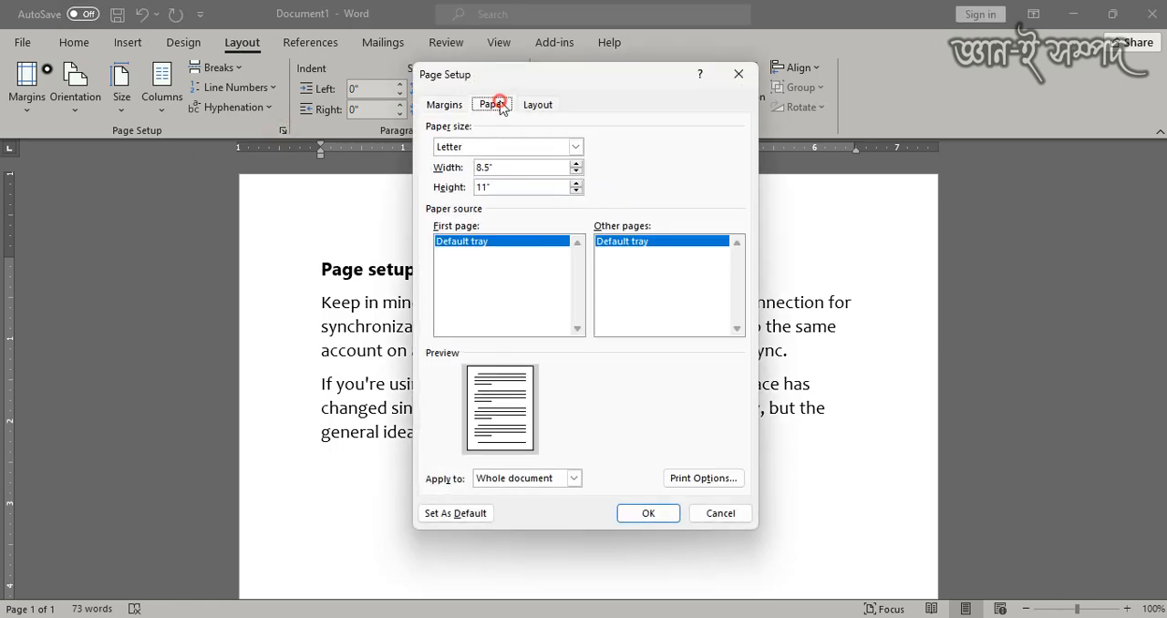
pyautogui.click(526, 148)
pyautogui.scroll(-1, 527, 159)
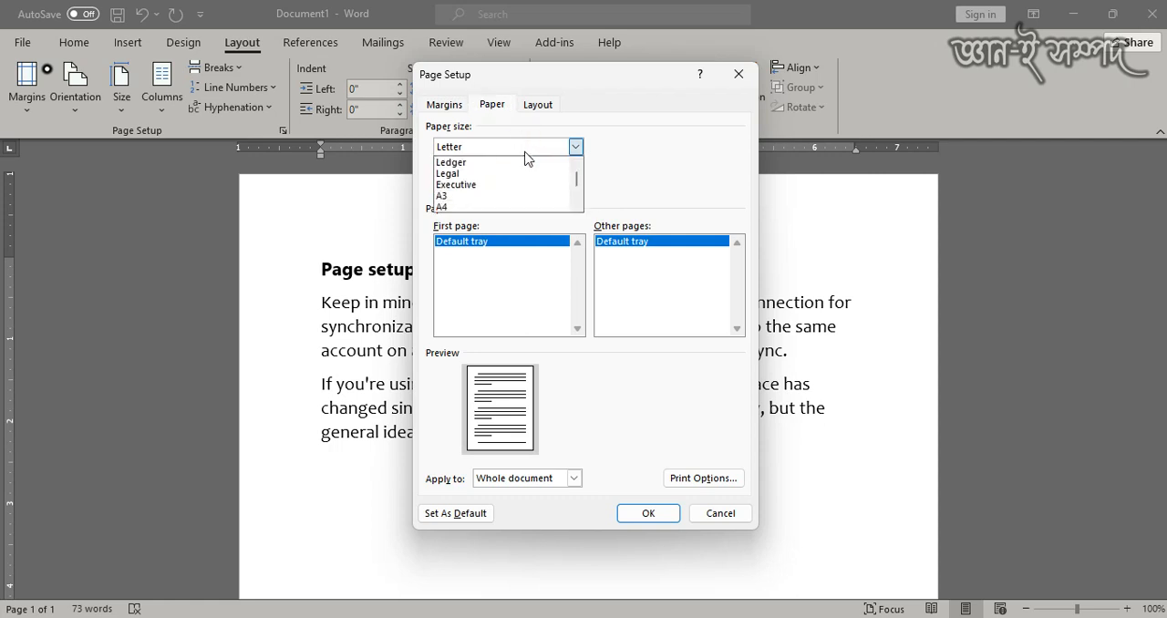
pyautogui.click(481, 208)
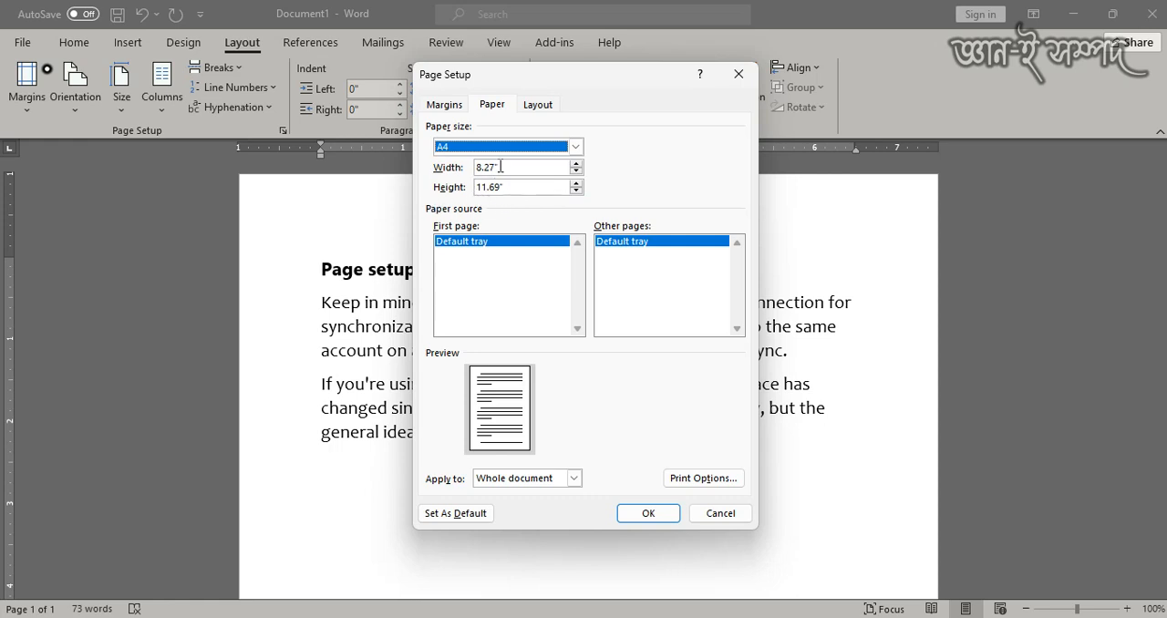
# - Set the top, bottom, left and right page margins to 0.4" and apply the page setup
pyautogui.click(447, 105)
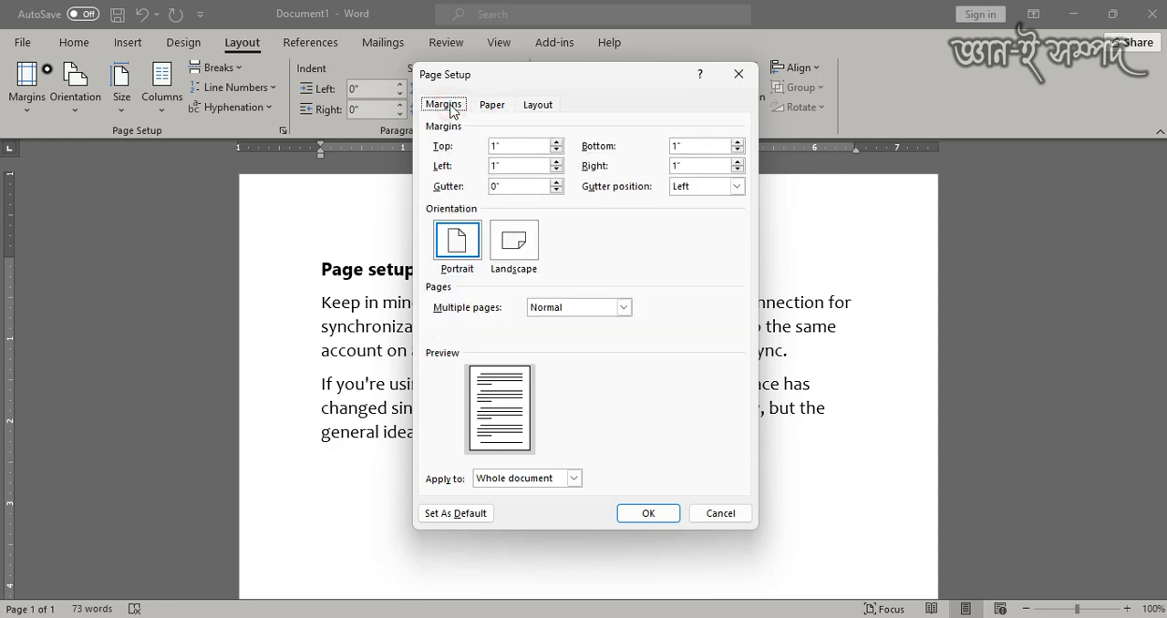
pyautogui.doubleClick(512, 146)
pyautogui.write('.4')
pyautogui.press('Tab')
pyautogui.write('.')
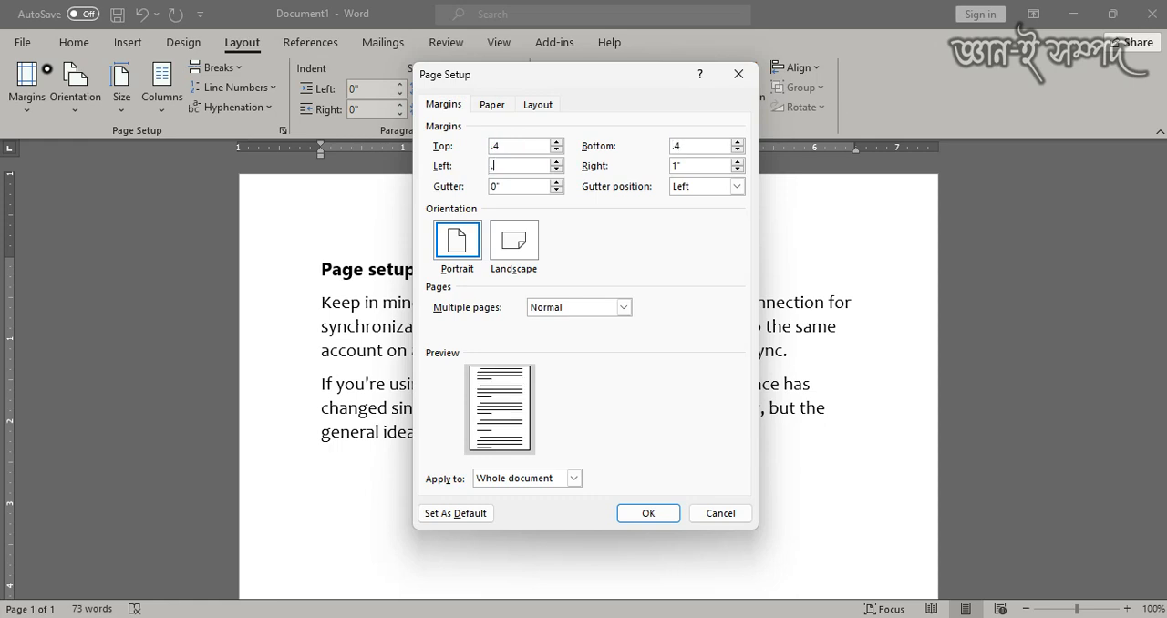
pyautogui.write('4')
pyautogui.press('Tab')
pyautogui.click(649, 522)
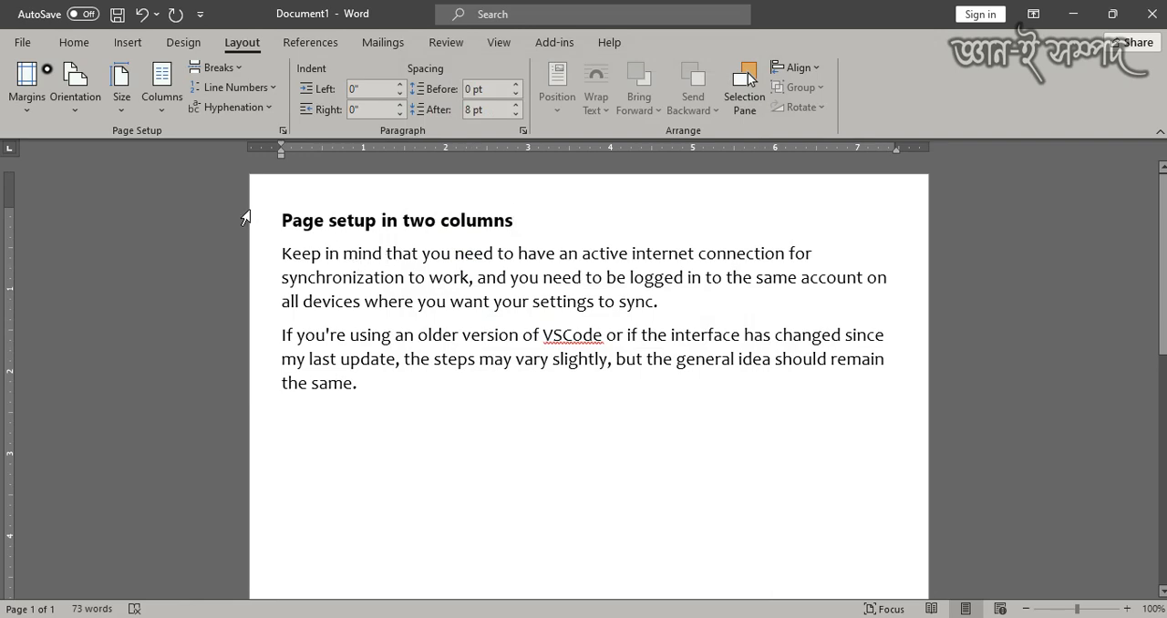
# - Arrange the document text in two columns
pyautogui.click(163, 102)
pyautogui.click(162, 190)
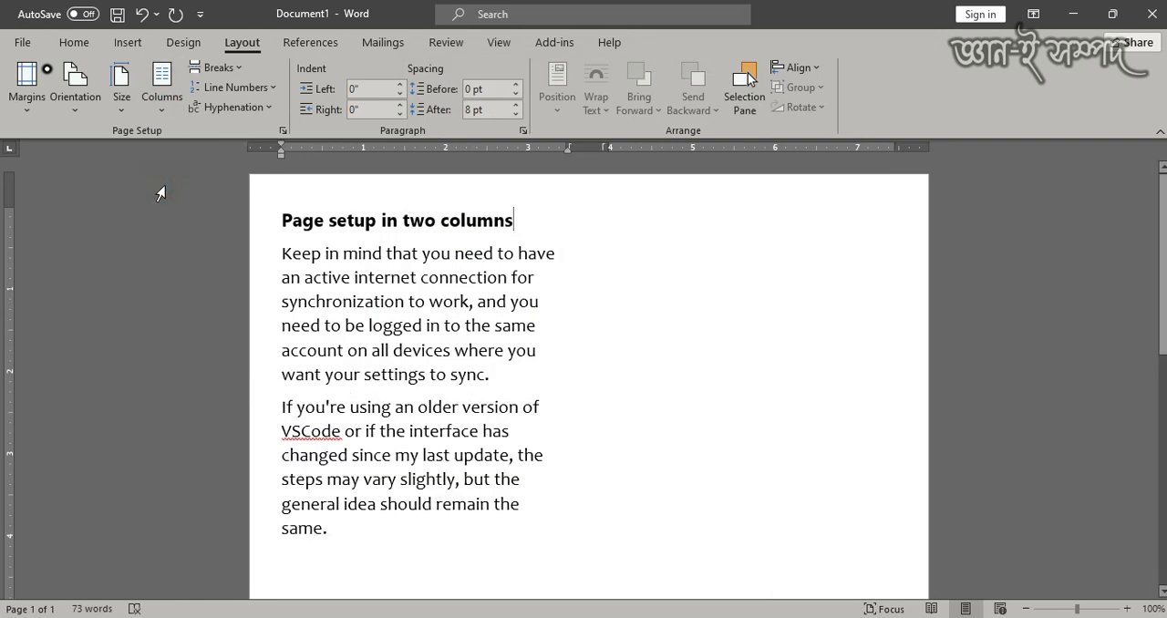
pyautogui.scroll(-3, 568, 347)
pyautogui.scroll(3, 529, 334)
# - Change the page orientation of the whole document to landscape
pyautogui.click(284, 130)
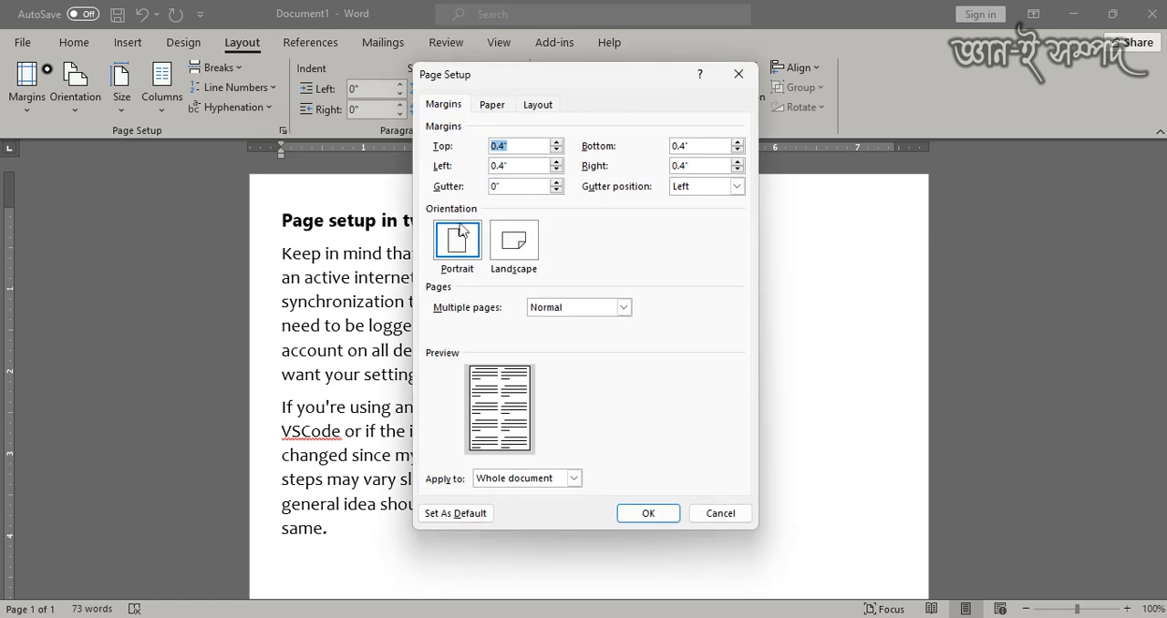
pyautogui.click(514, 242)
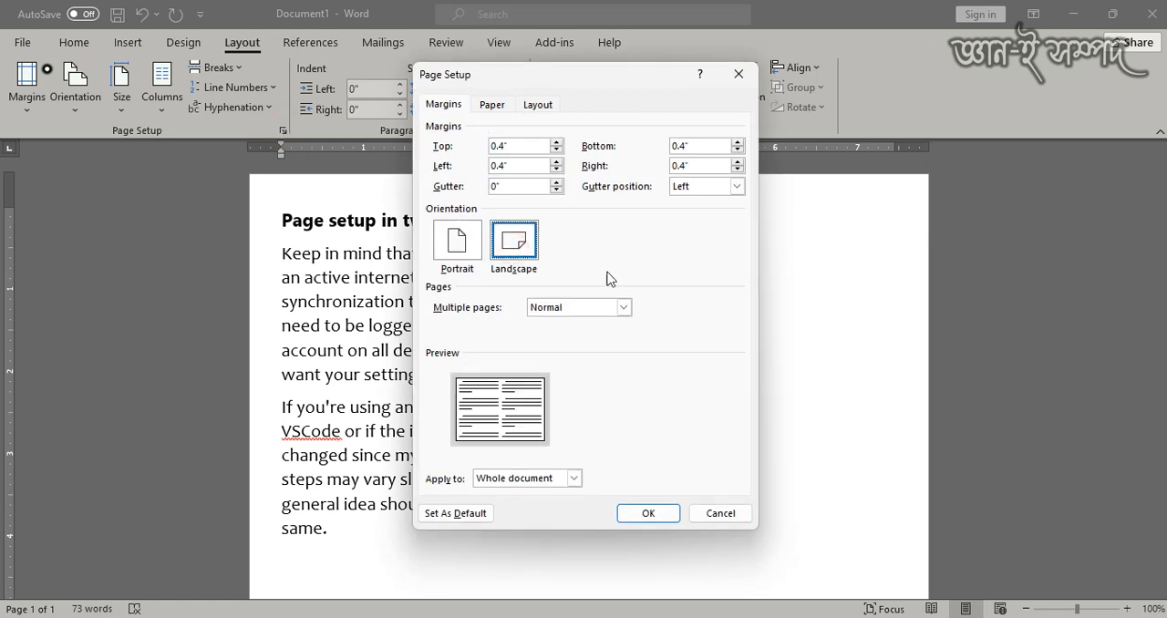
pyautogui.click(648, 515)
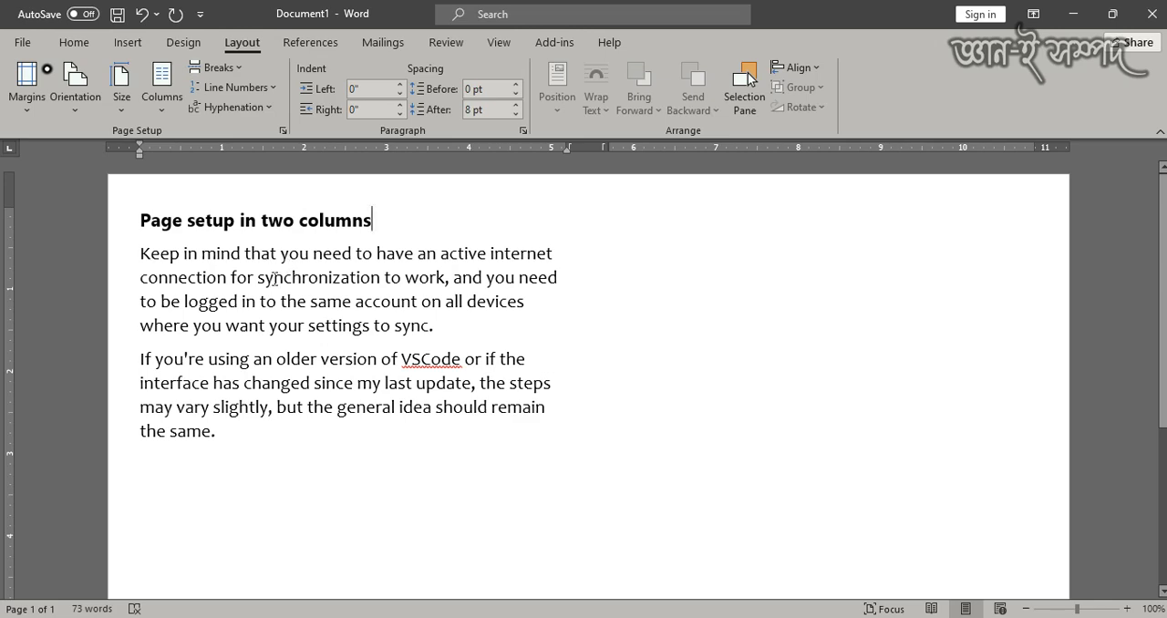
# - Justify the heading and both paragraphs
pyautogui.moveTo(128, 225); pyautogui.dragTo(160, 439)
pyautogui.hotkey('ctrl', 'c')
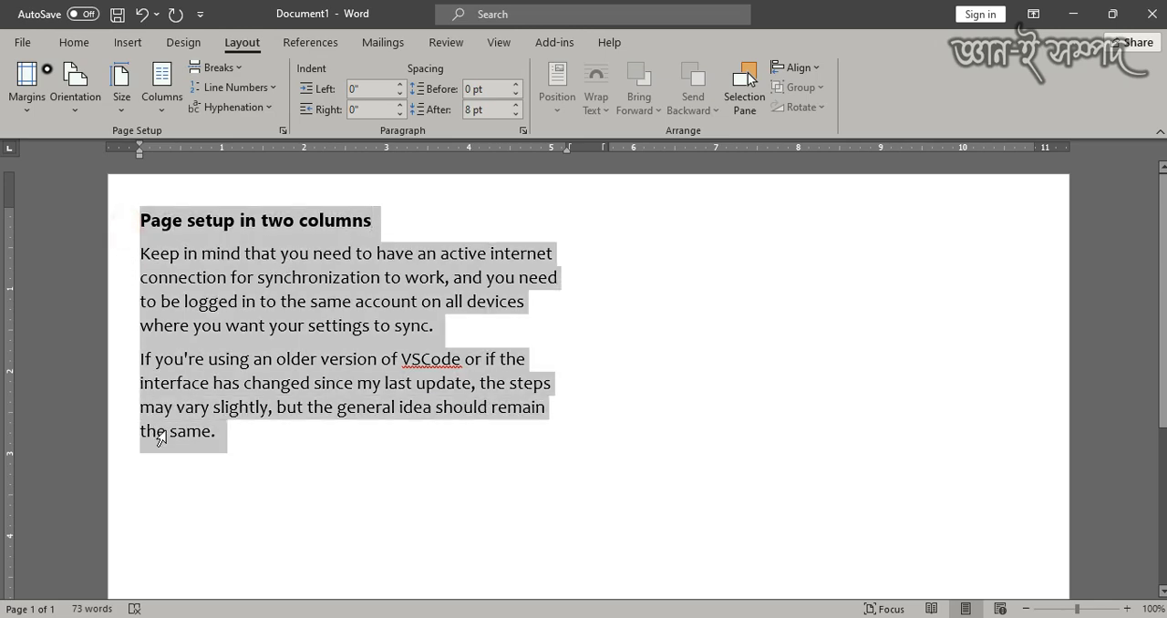
pyautogui.click(74, 41)
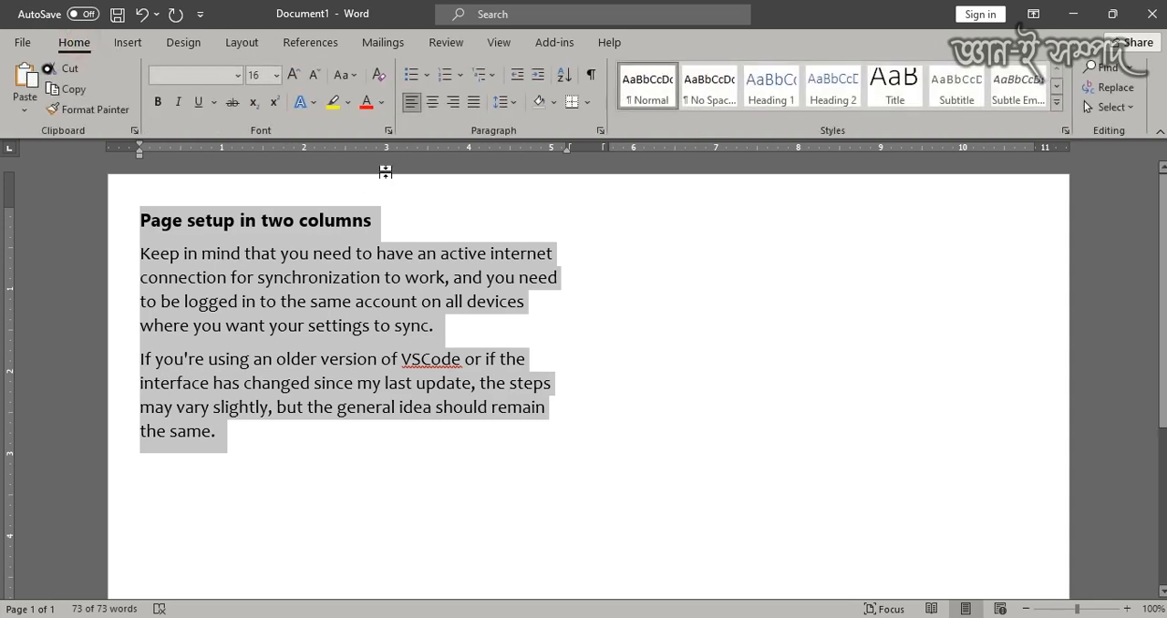
pyautogui.click(473, 101)
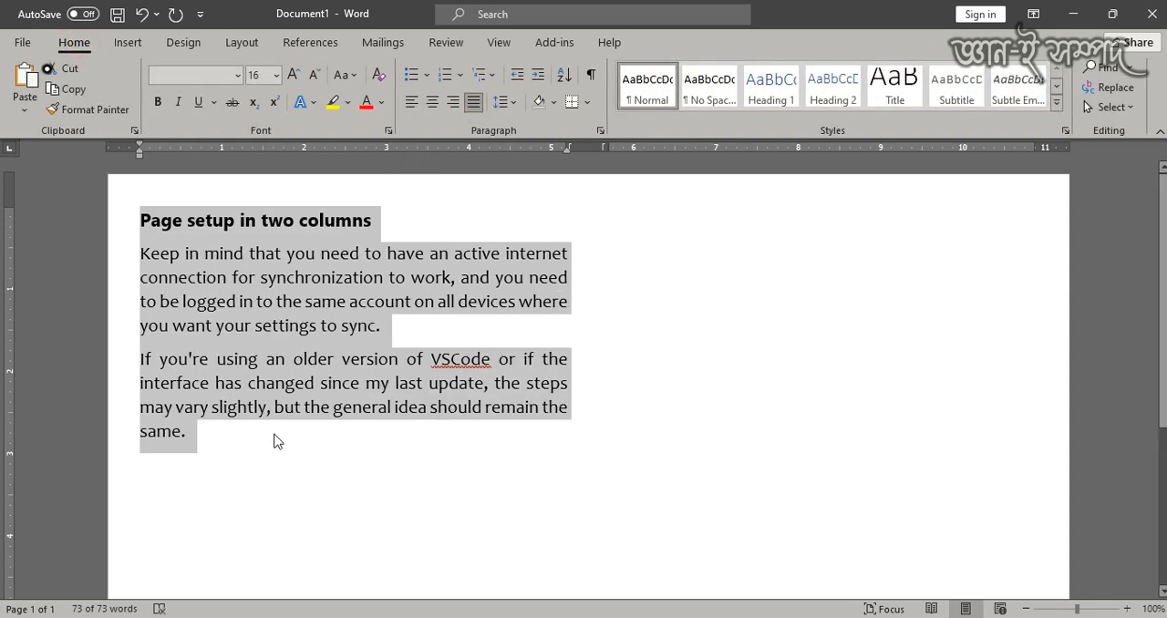
# - Paste three copies of the heading and both paragraphs on a new line below the existing text
pyautogui.click(236, 441)
pyautogui.press('Return')
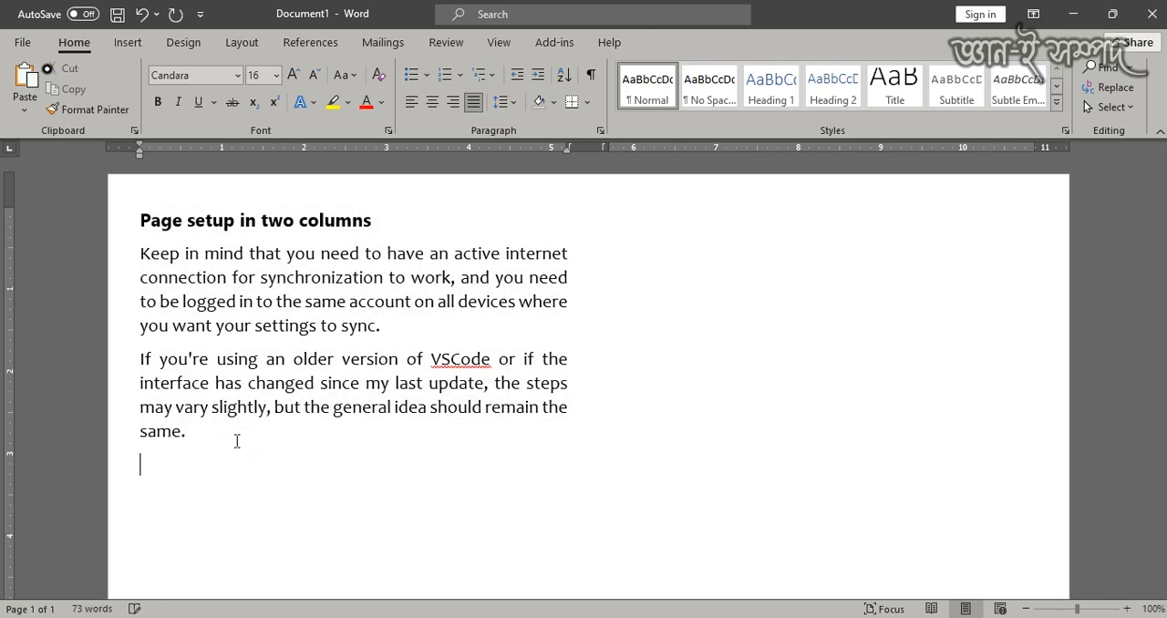
pyautogui.hotkey('ctrl', 'v')
pyautogui.hotkey('ctrl', 'v')
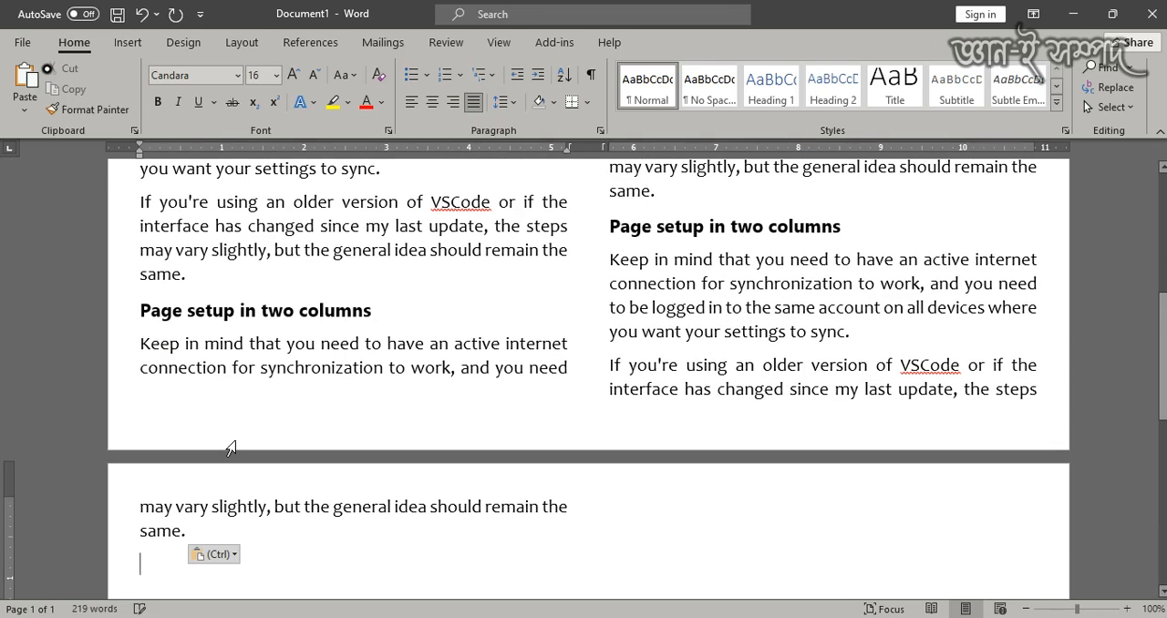
pyautogui.hotkey('ctrl', 'v')
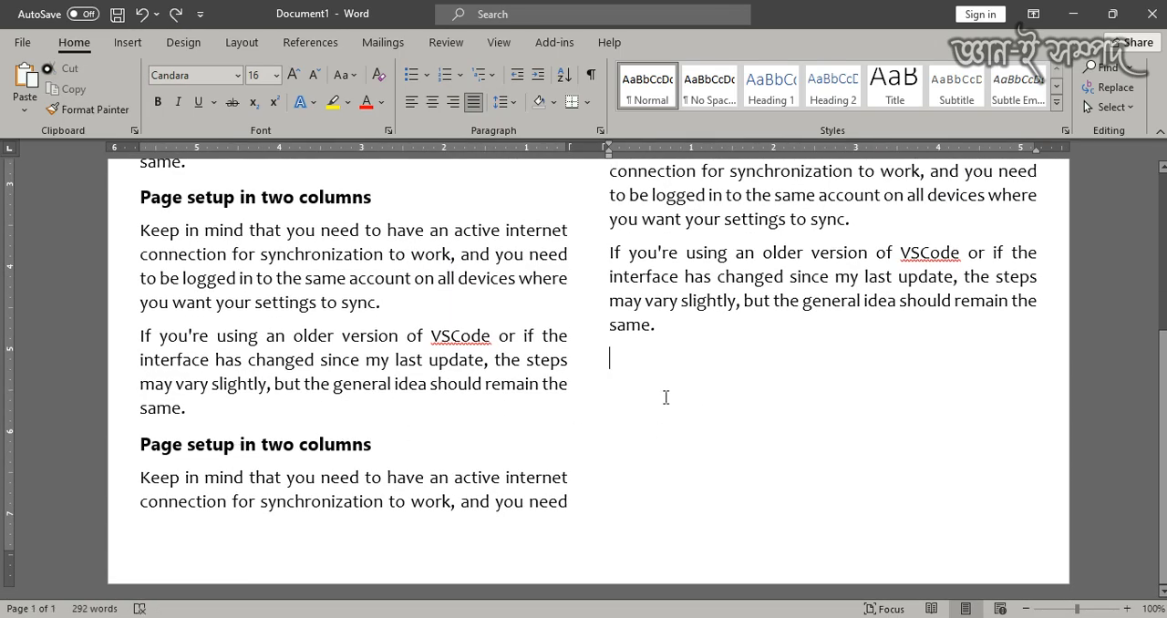
pyautogui.scroll(6, 665, 398)
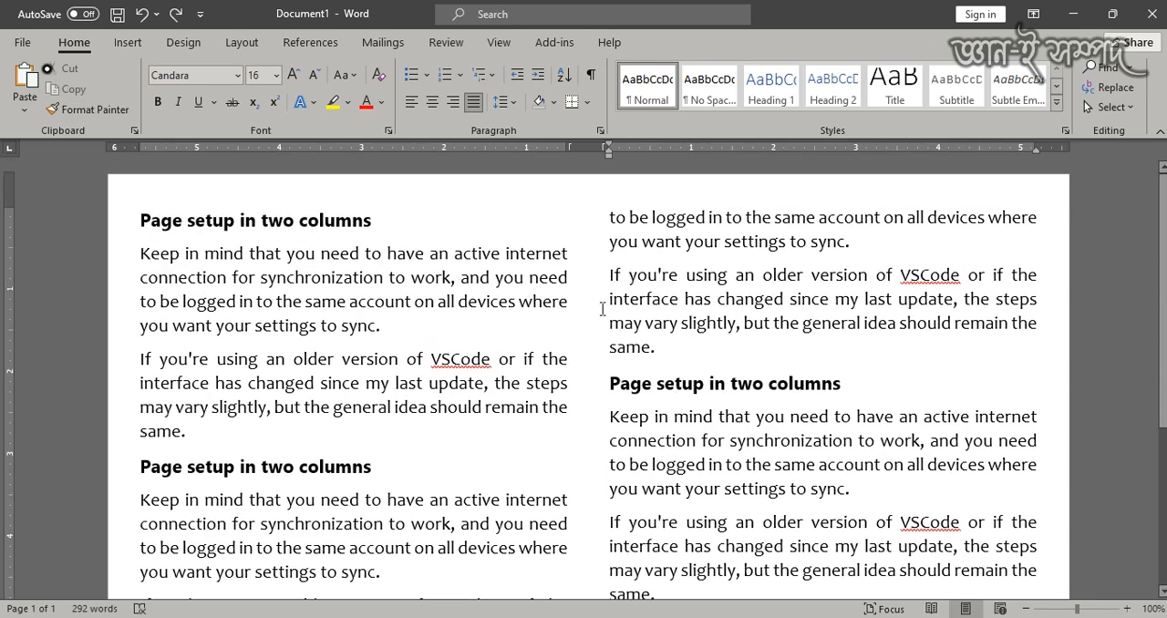
pyautogui.scroll(2, 602, 309)
pyautogui.scroll(-1, 592, 314)
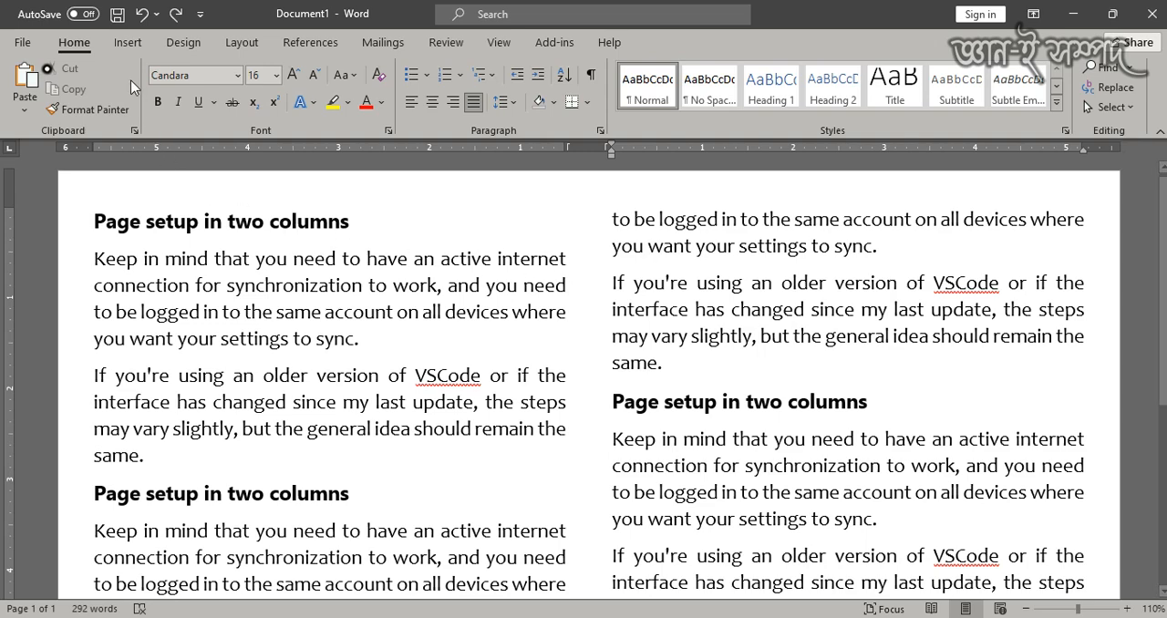
pyautogui.click(244, 43)
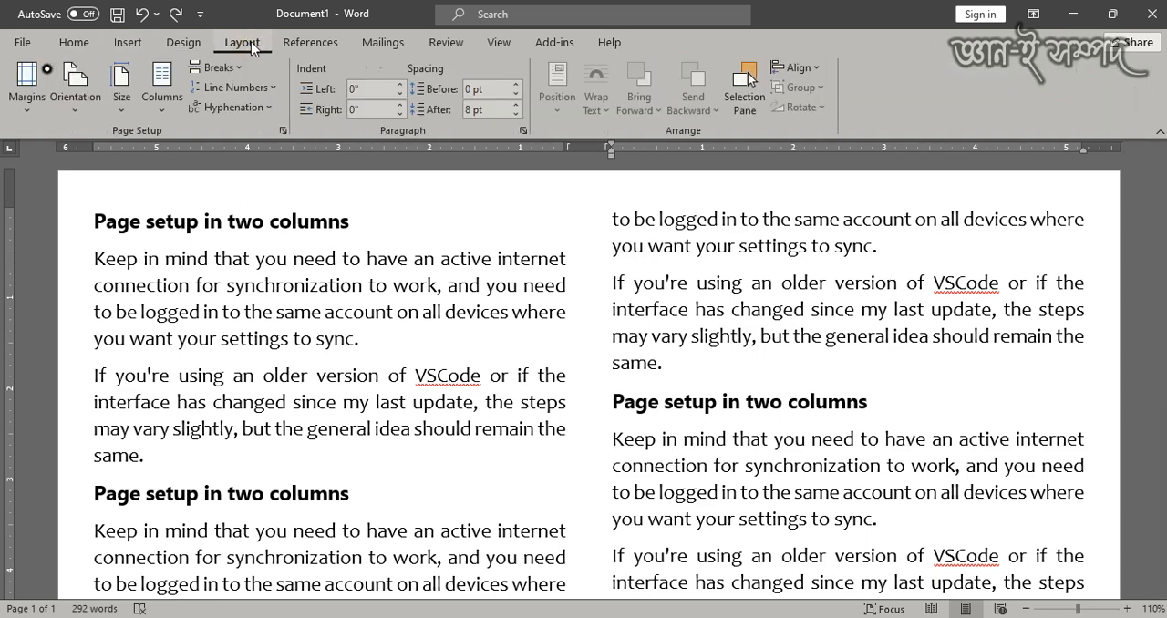
pyautogui.click(151, 102)
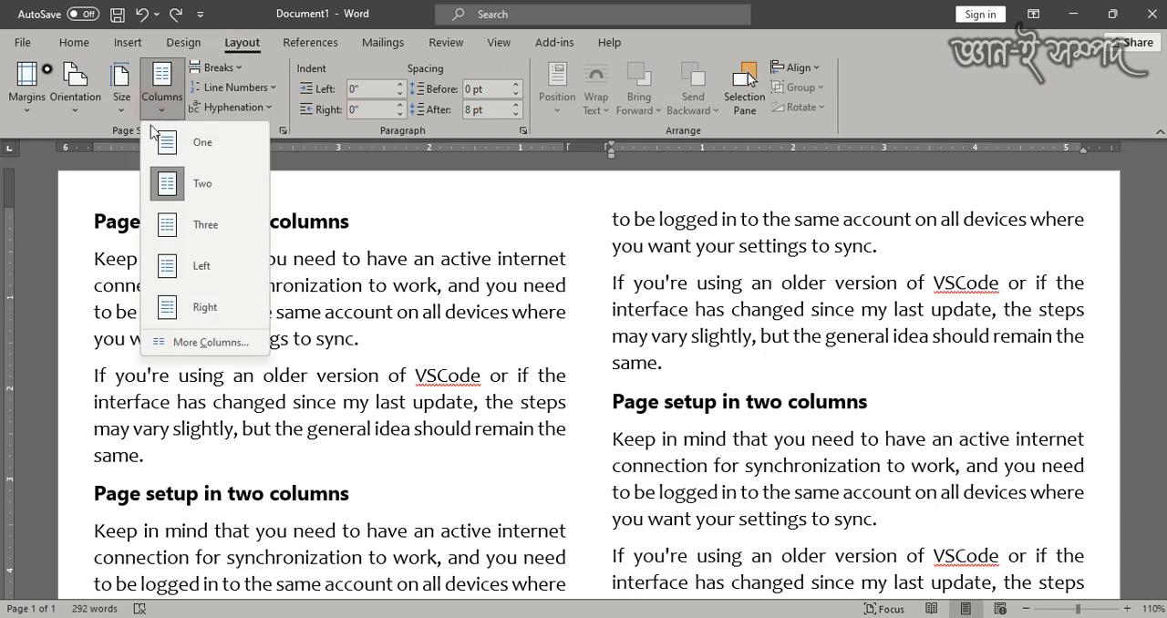
pyautogui.click(186, 343)
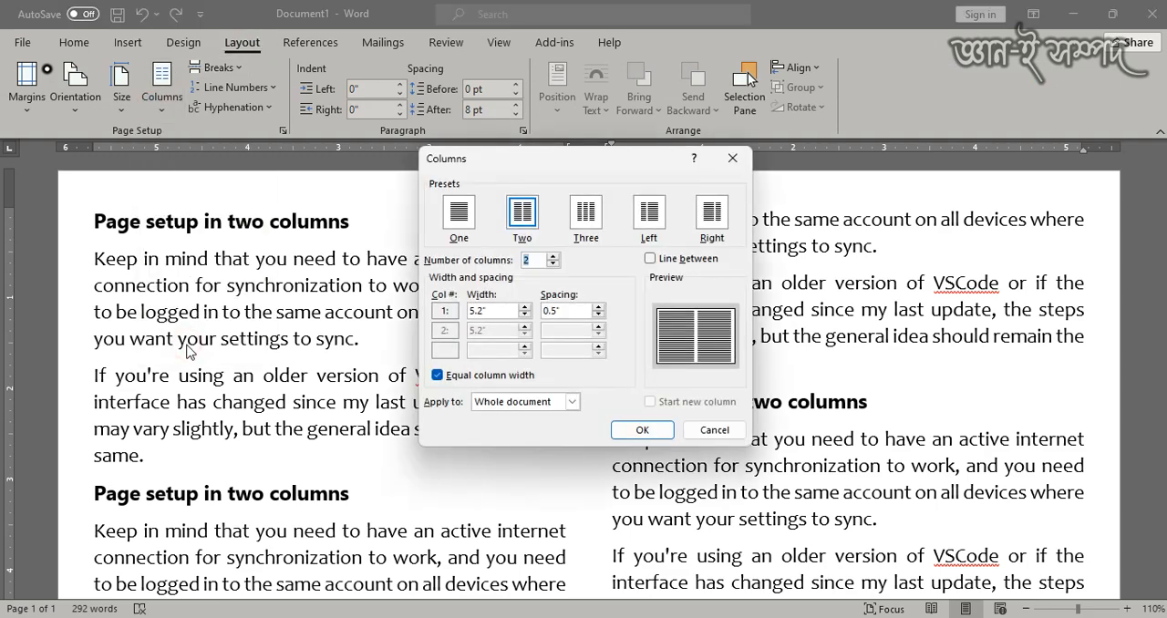
pyautogui.click(714, 430)
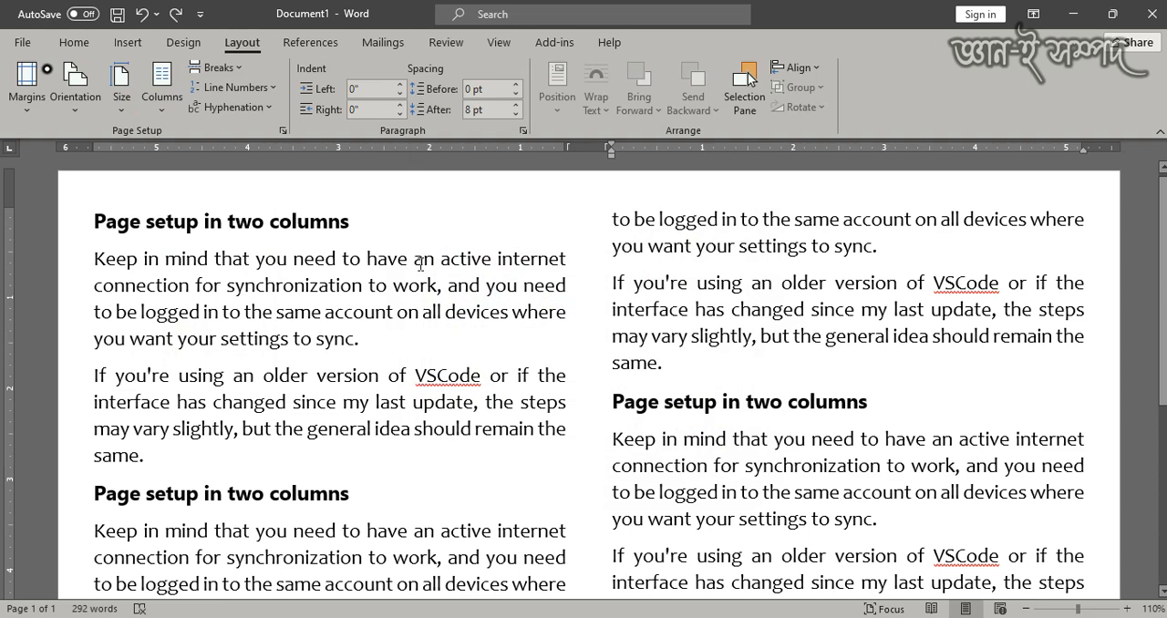
# - Set both equal-width columns of the whole document to a width of 5"
pyautogui.click(163, 117)
pyautogui.click(187, 342)
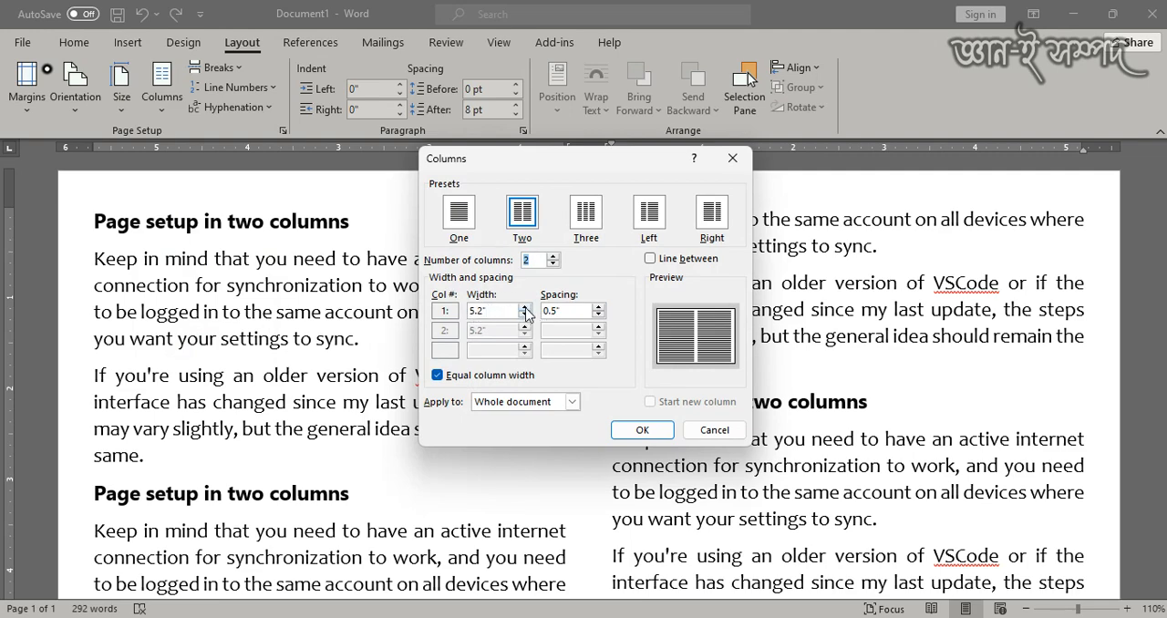
pyautogui.click(525, 307)
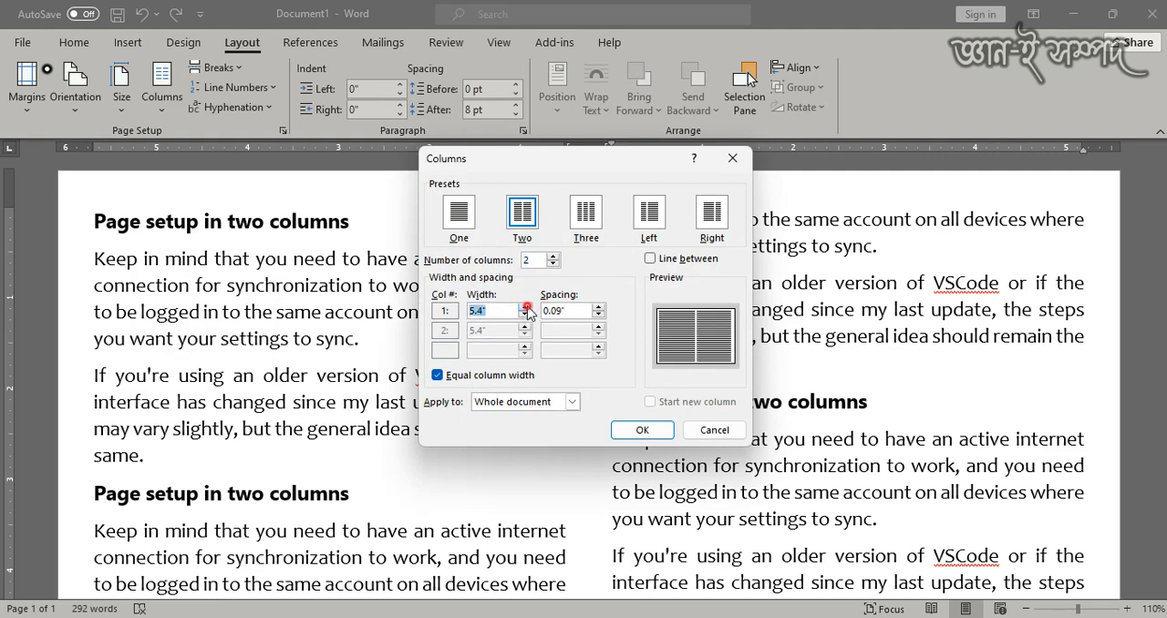
pyautogui.click(525, 307)
pyautogui.click(525, 315)
pyautogui.click(525, 314)
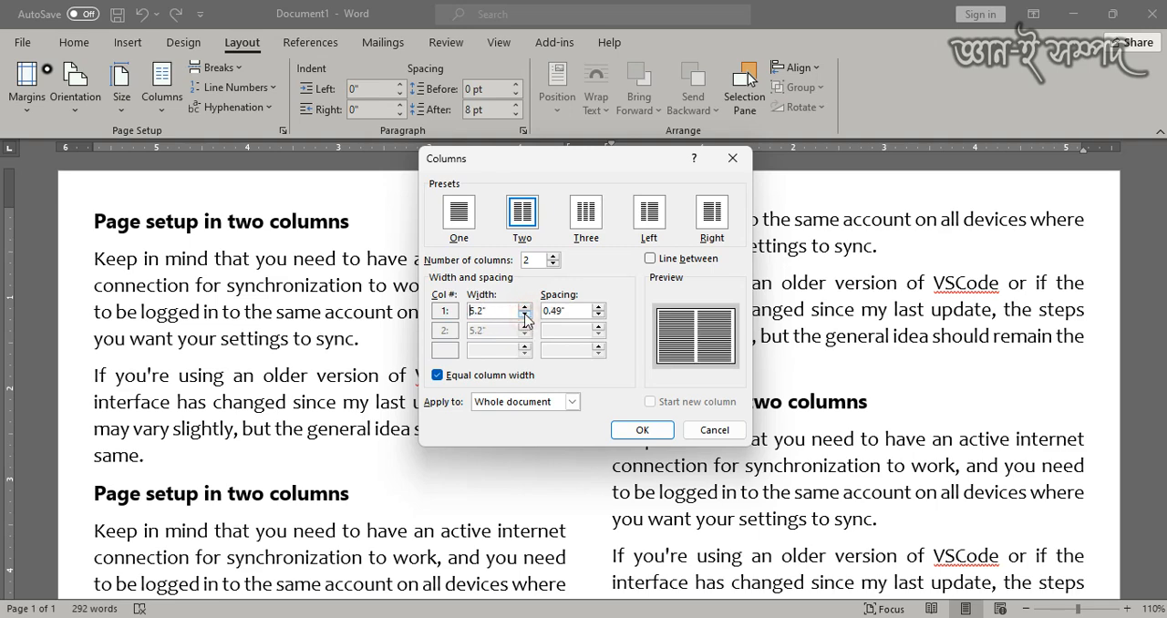
pyautogui.click(525, 314)
pyautogui.click(525, 315)
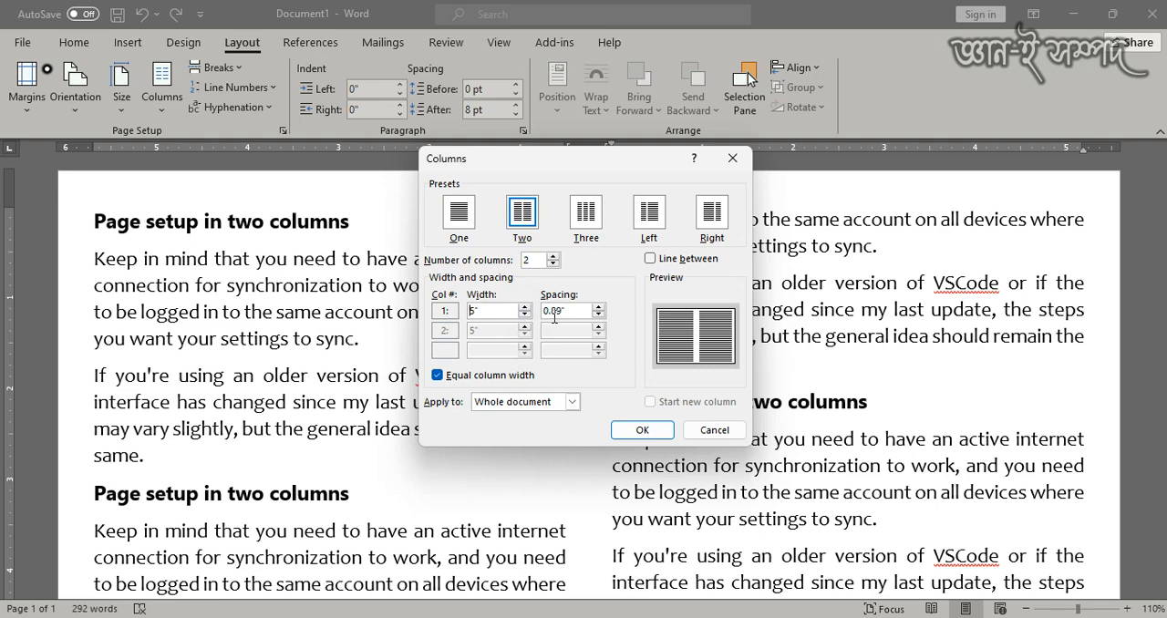
pyautogui.click(642, 432)
pyautogui.scroll(3, 560, 347)
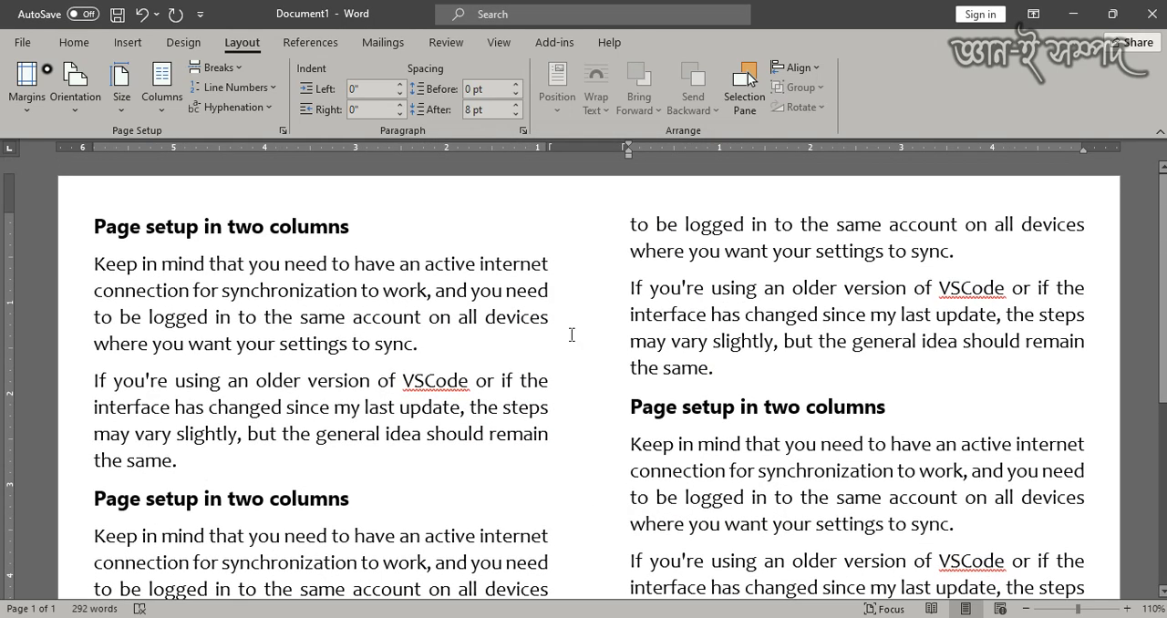
pyautogui.moveTo(92, 267); pyautogui.dragTo(551, 289)
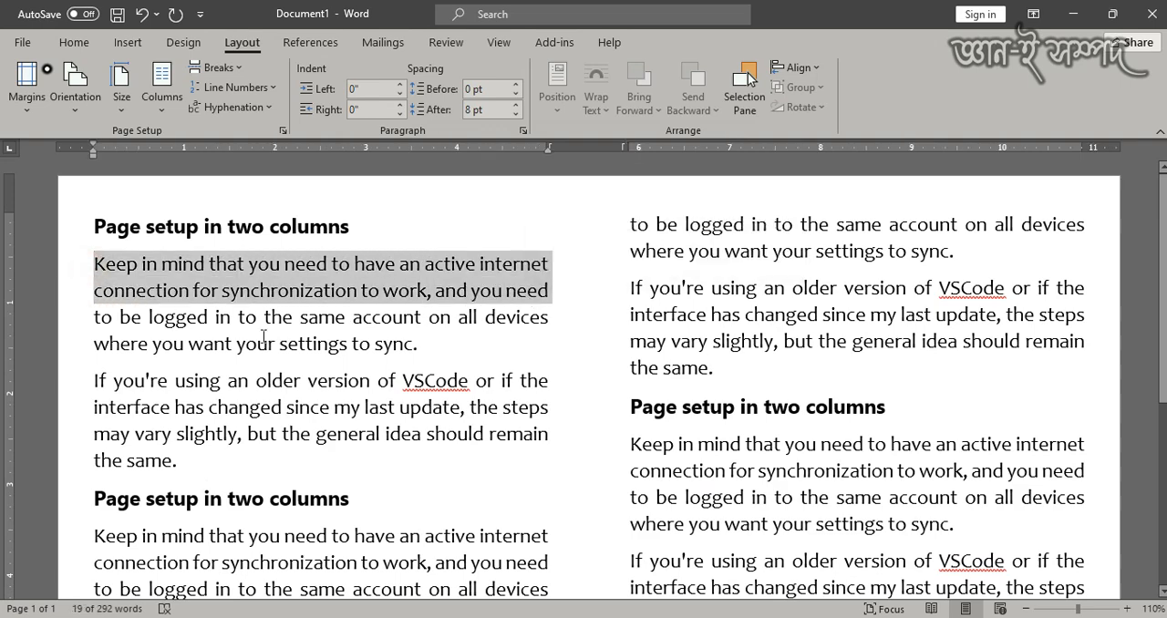
pyautogui.moveTo(627, 316); pyautogui.dragTo(1084, 315)
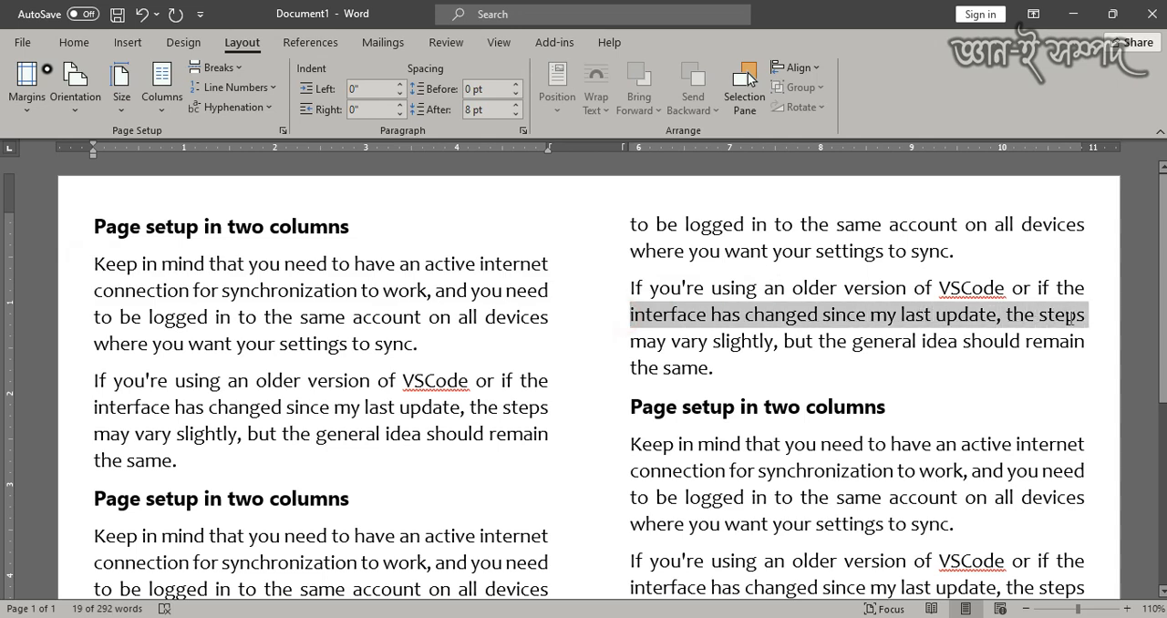
pyautogui.click(84, 324)
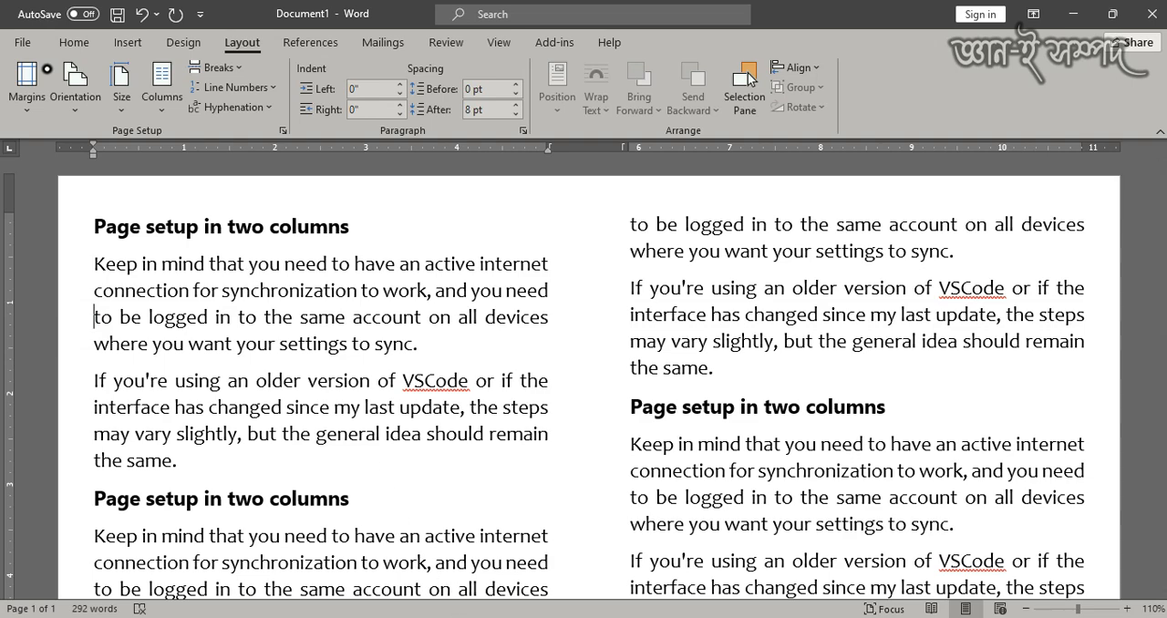
# - Open Calculator and add the two page margins, 0.4 + 0.4
pyautogui.press('super')
pyautogui.scroll(-1, 628, 187)
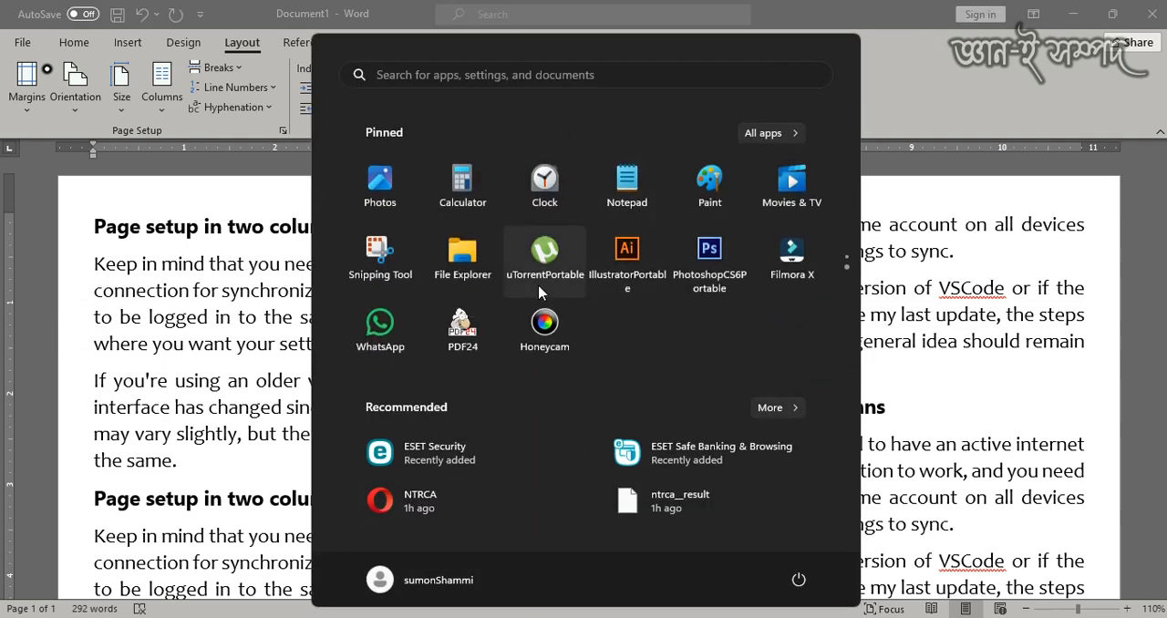
pyautogui.click(464, 185)
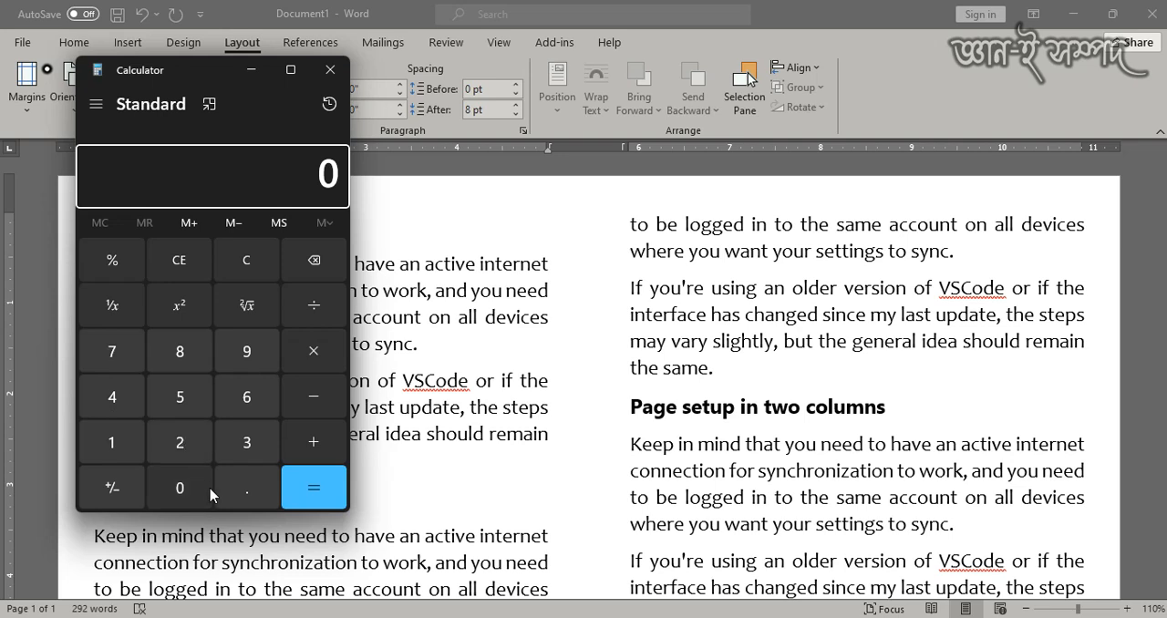
pyautogui.click(232, 497)
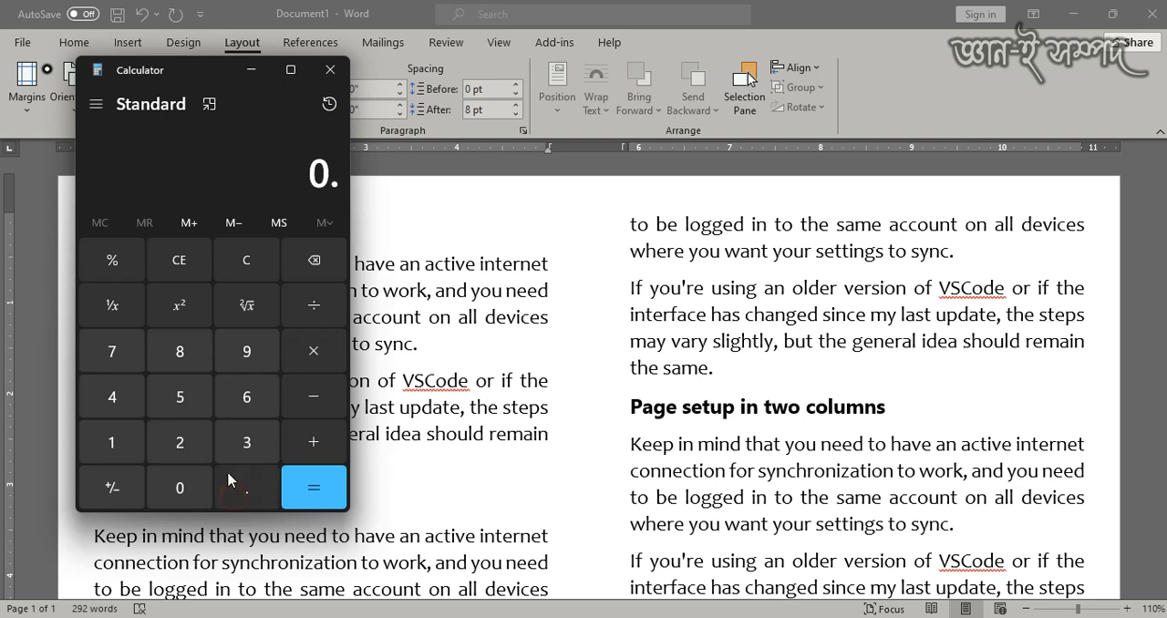
pyautogui.click(112, 397)
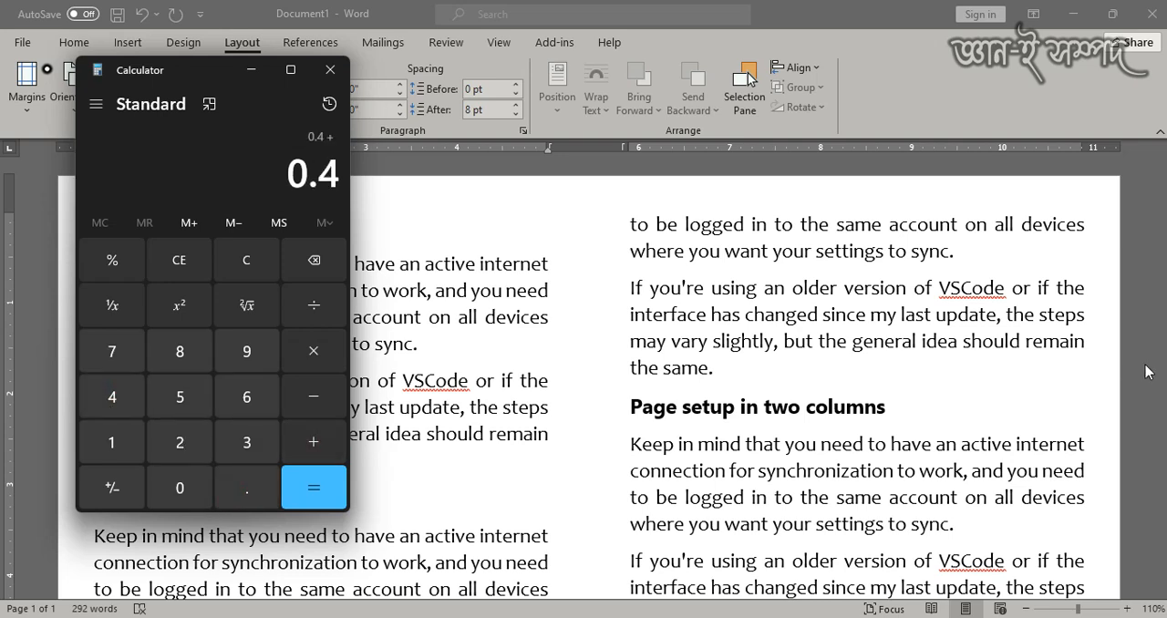
pyautogui.click(252, 493)
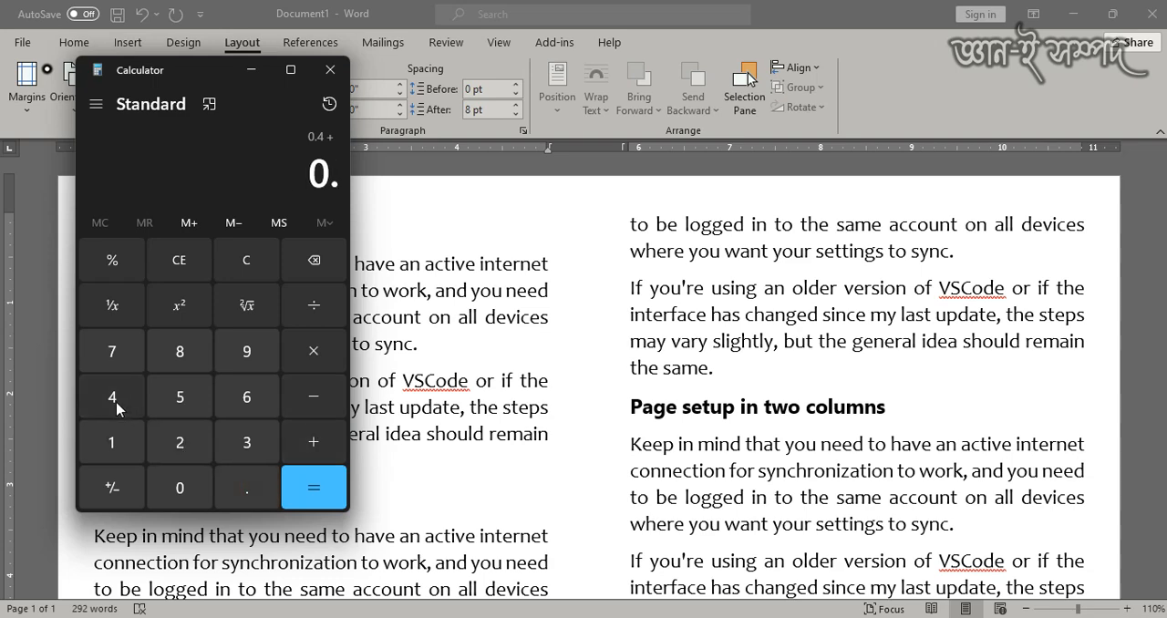
pyautogui.click(114, 398)
pyautogui.click(311, 446)
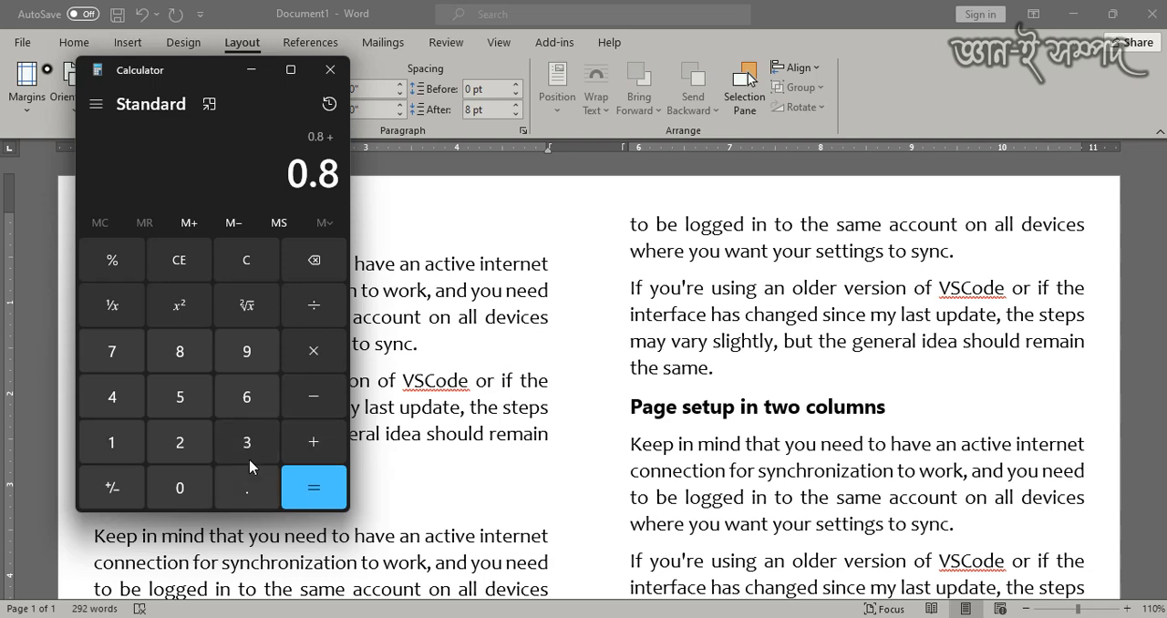
# - Add the 0.89 column spacing and the two column widths of 5 to the sum, and close Calculator
pyautogui.click(244, 483)
pyautogui.click(183, 347)
pyautogui.click(243, 353)
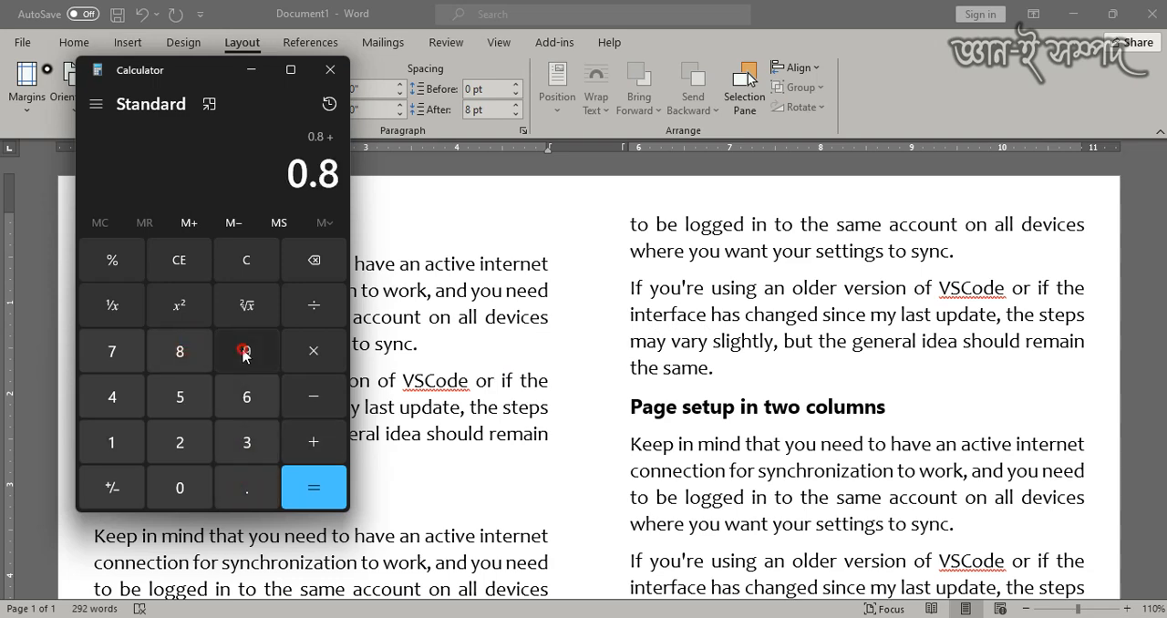
pyautogui.click(312, 443)
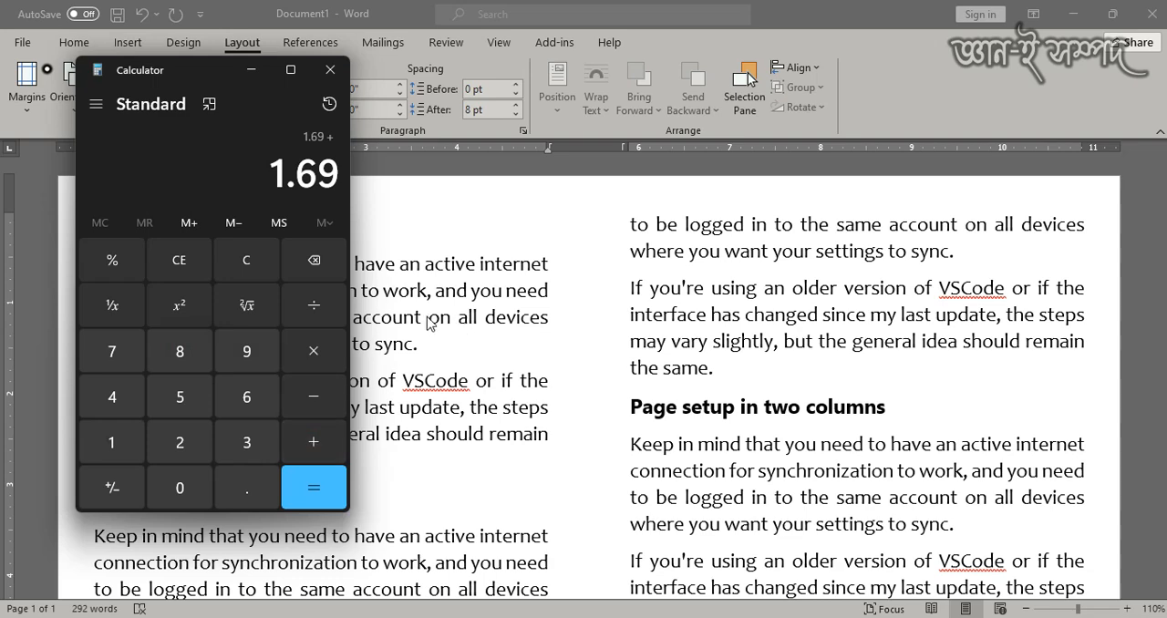
pyautogui.click(181, 404)
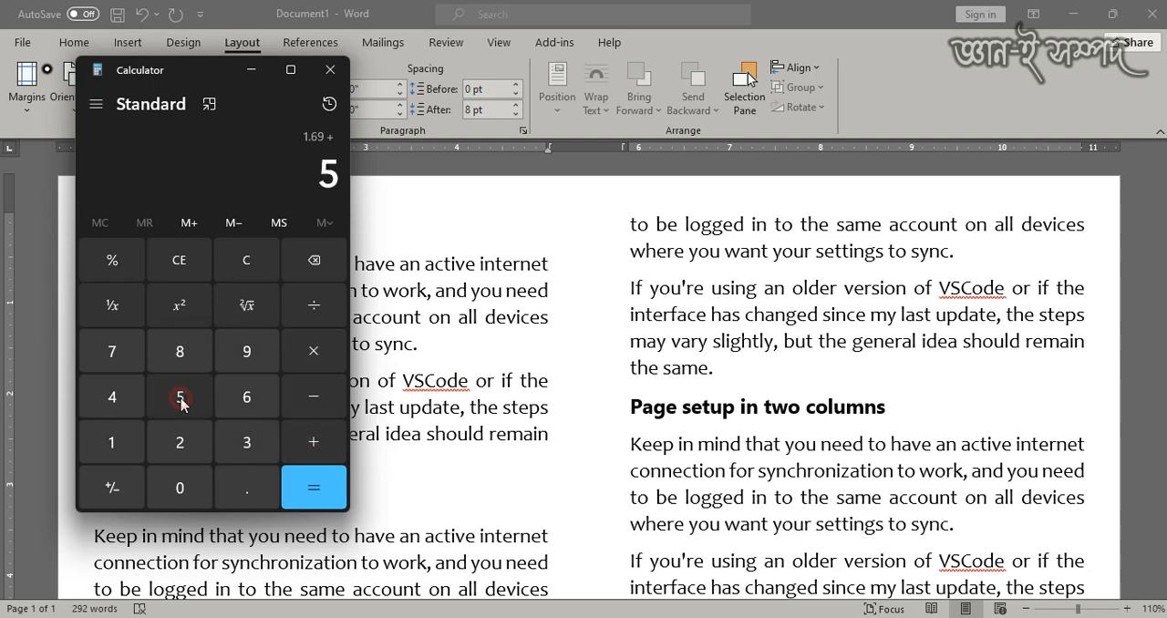
pyautogui.click(317, 447)
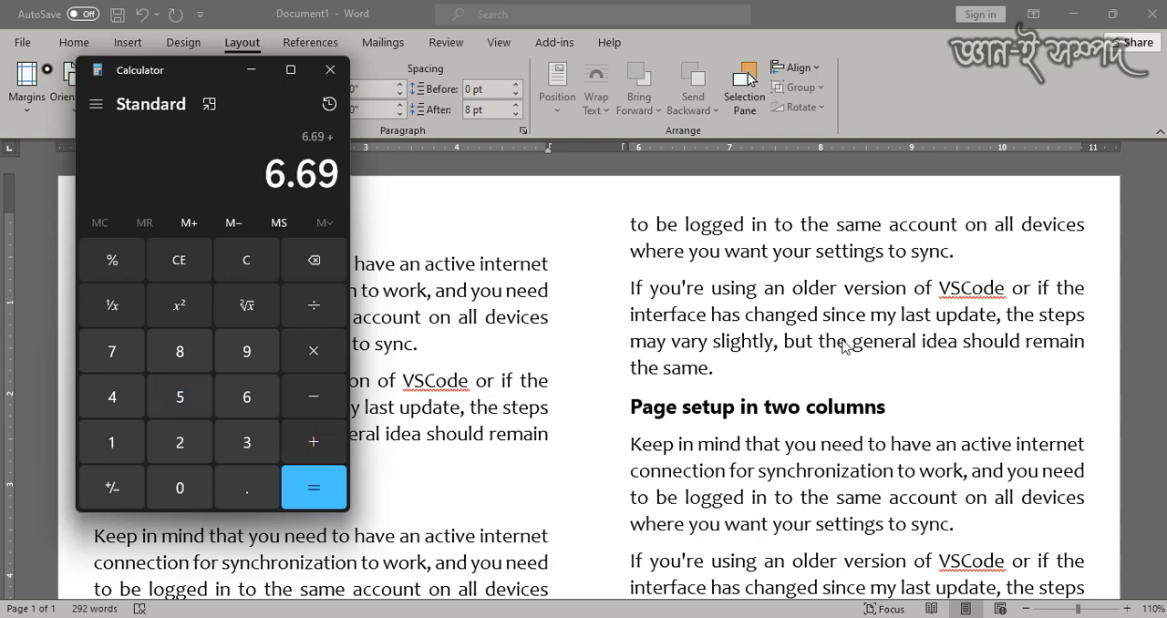
pyautogui.click(185, 402)
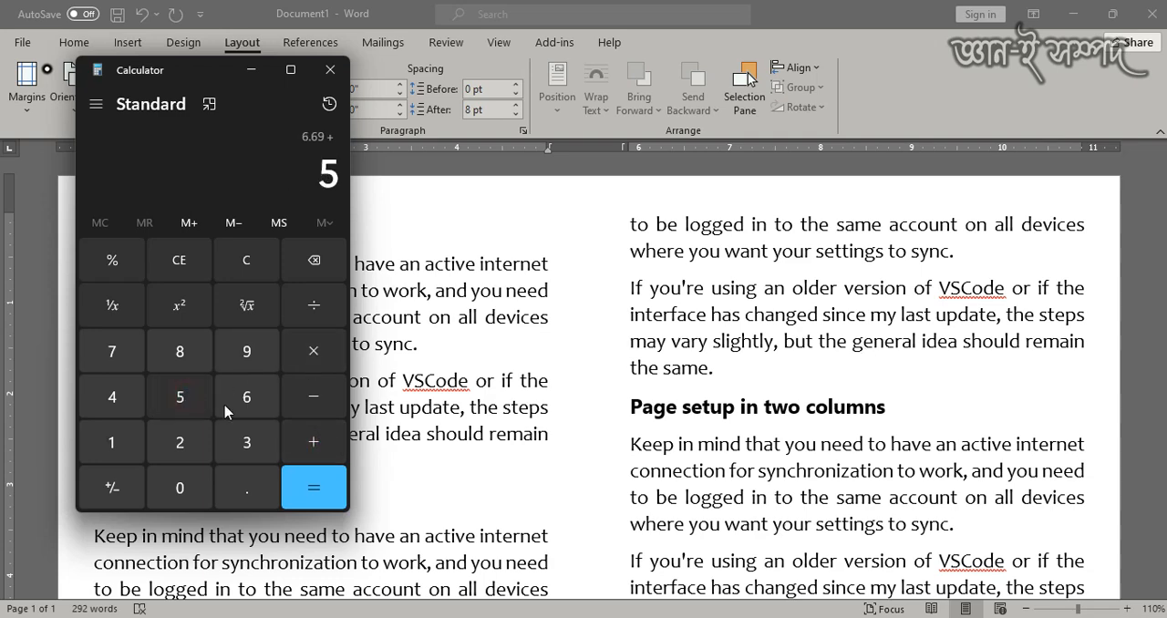
pyautogui.click(312, 456)
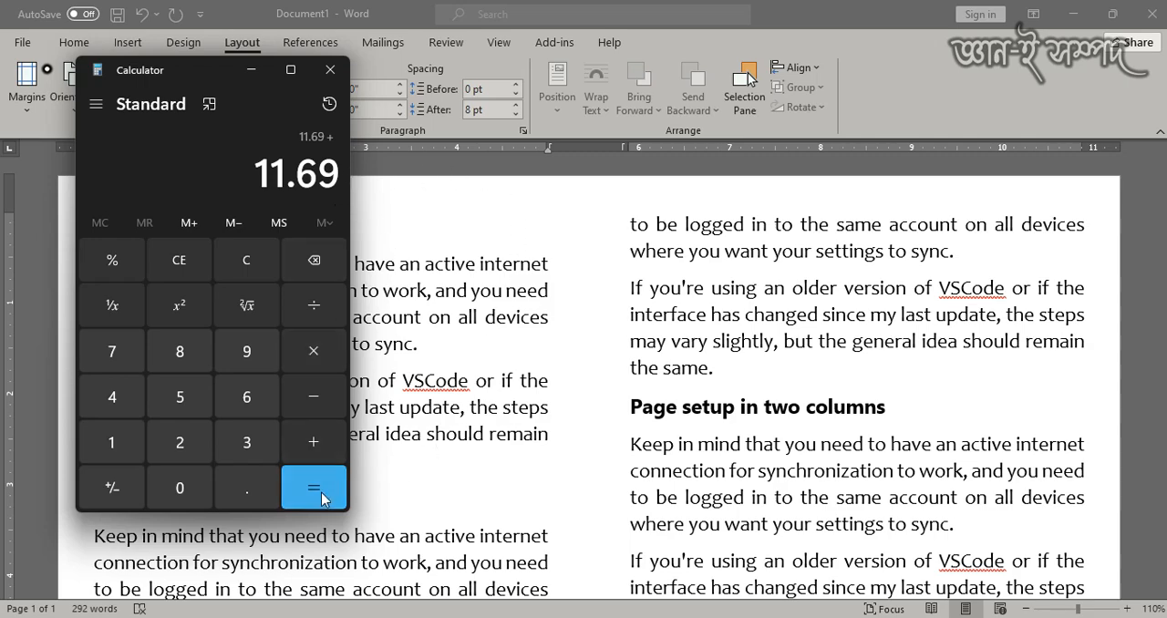
pyautogui.click(330, 70)
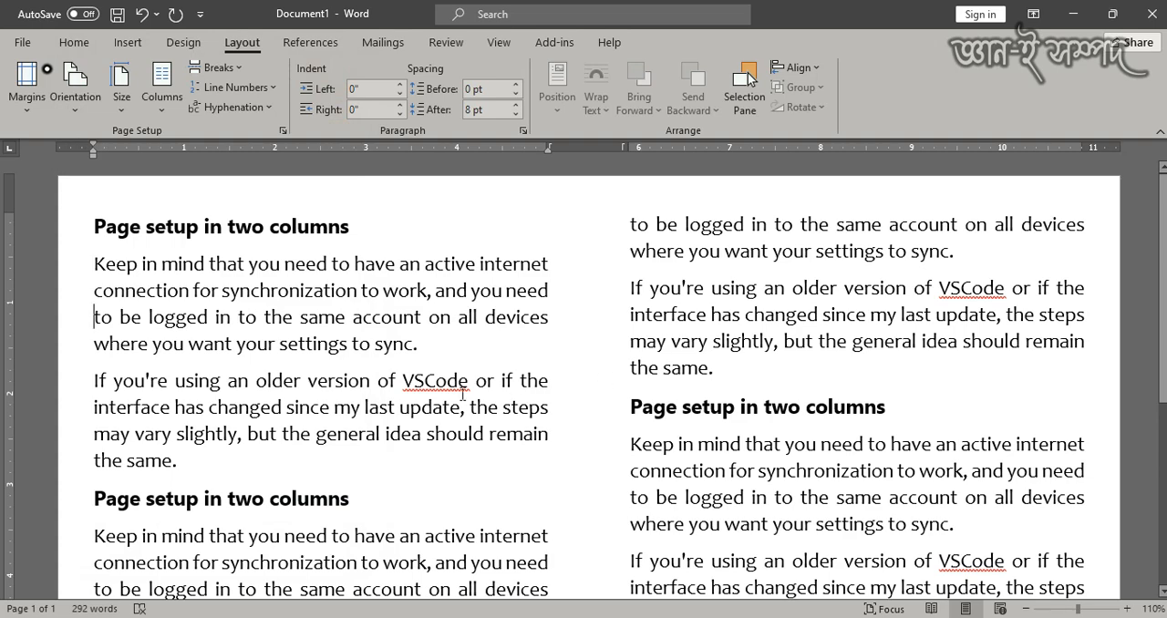
# - Add a vertical dividing line between the two columns across the whole document
pyautogui.scroll(-2, 441, 402)
pyautogui.scroll(2, 501, 388)
pyautogui.click(148, 110)
pyautogui.click(208, 342)
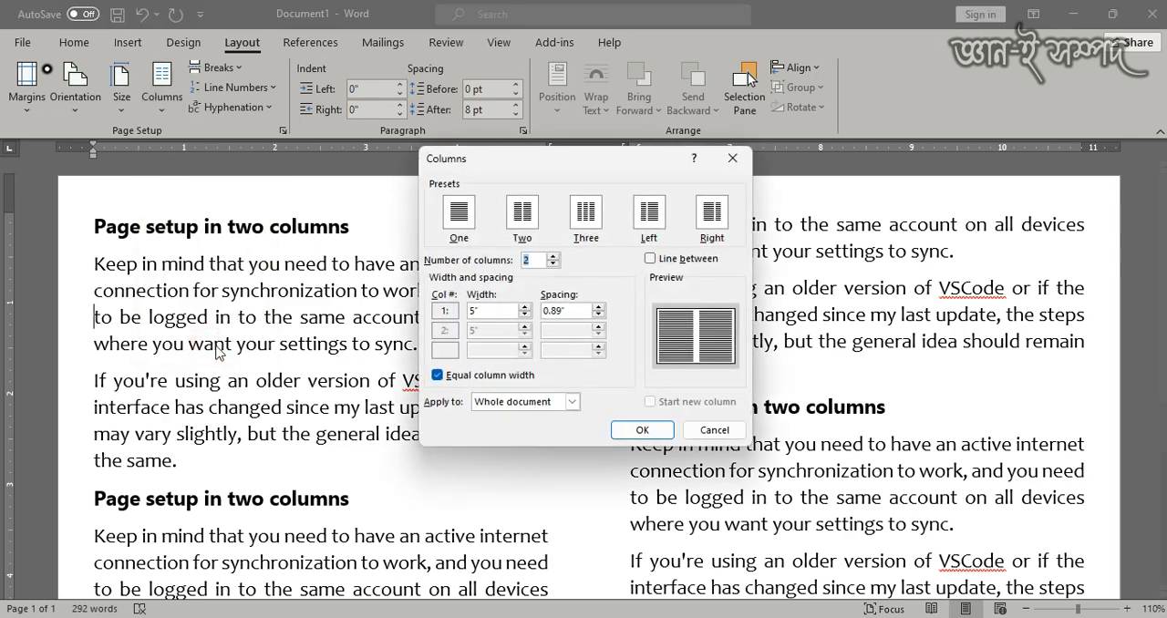
pyautogui.click(651, 260)
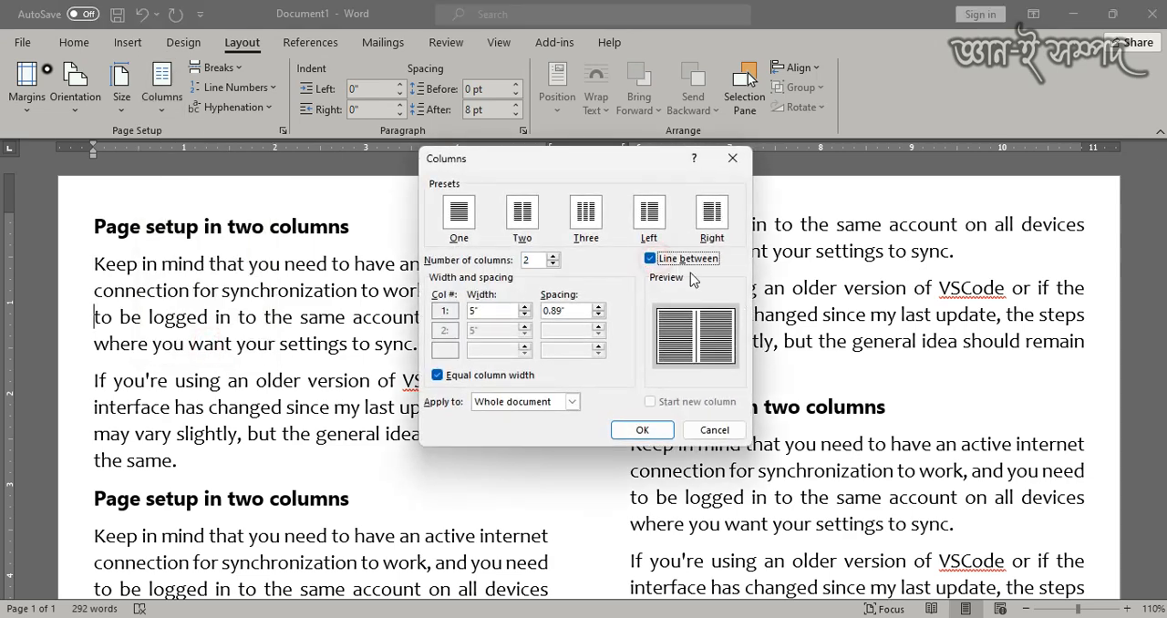
pyautogui.click(641, 429)
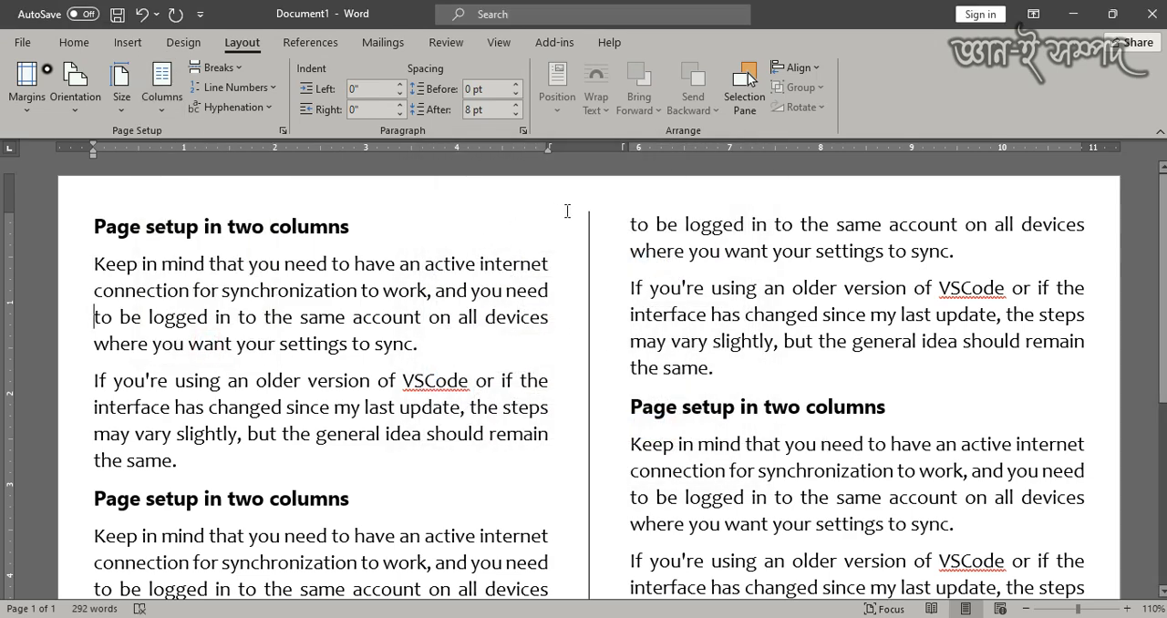
pyautogui.scroll(-5, 593, 410)
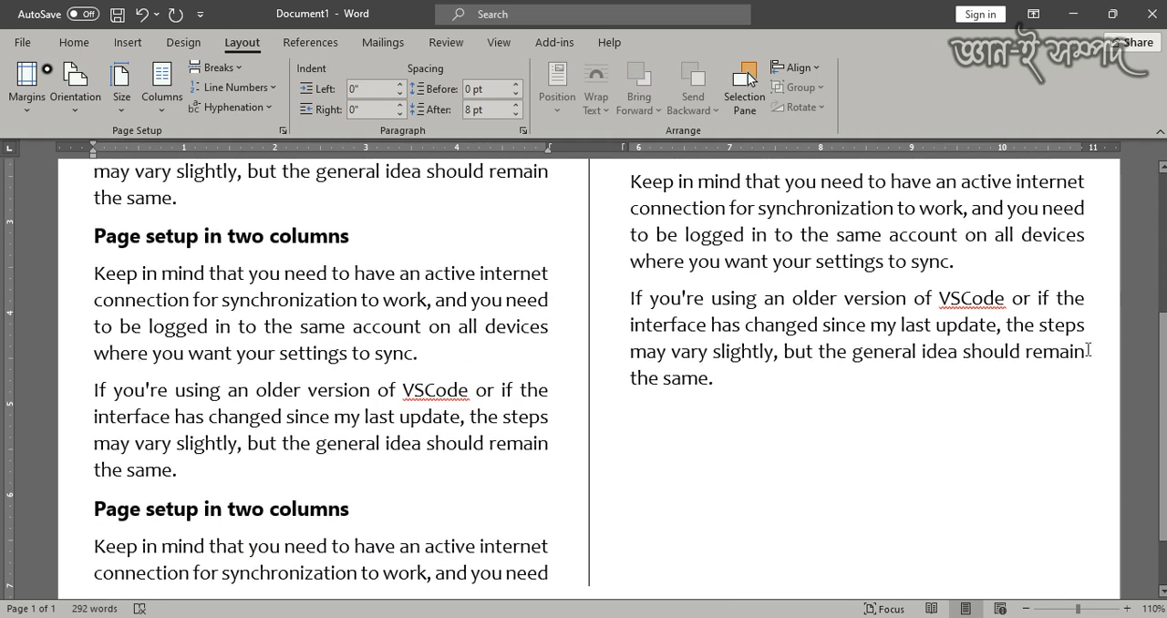
pyautogui.scroll(1, 662, 349)
pyautogui.scroll(5, 573, 342)
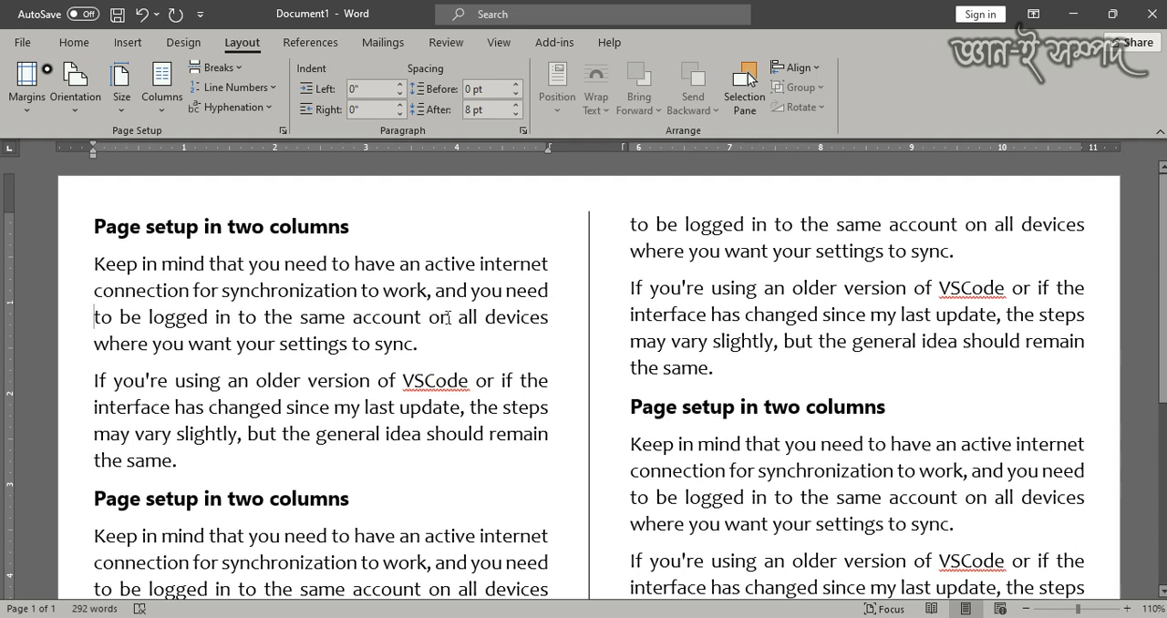
pyautogui.scroll(-4, 450, 318)
pyautogui.scroll(4, 450, 318)
pyautogui.click(100, 226)
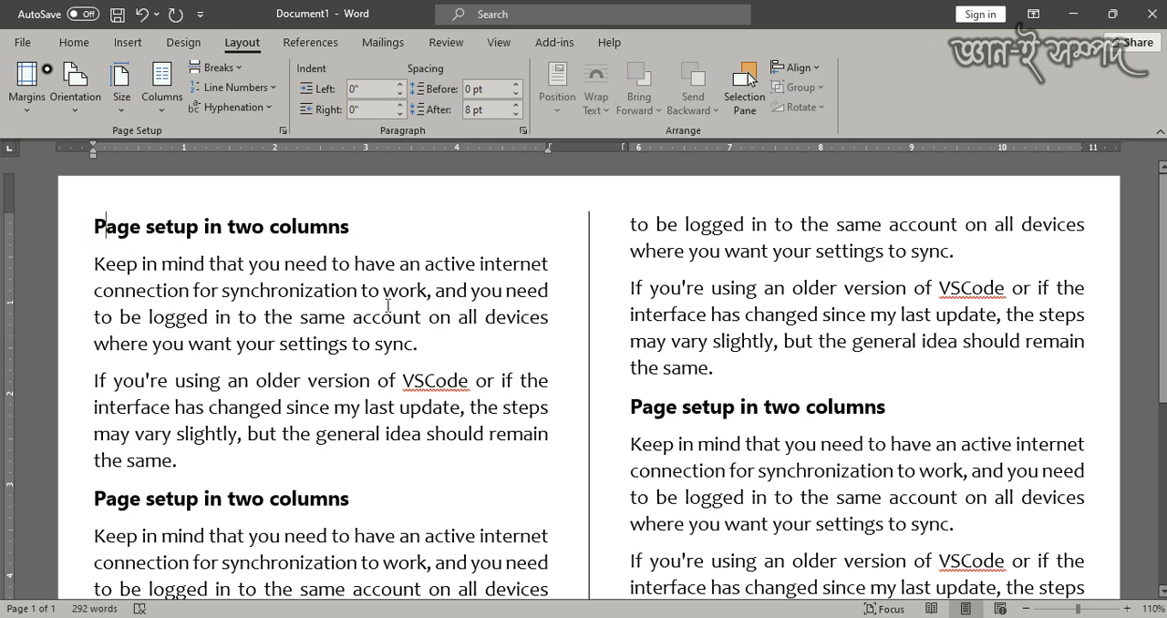